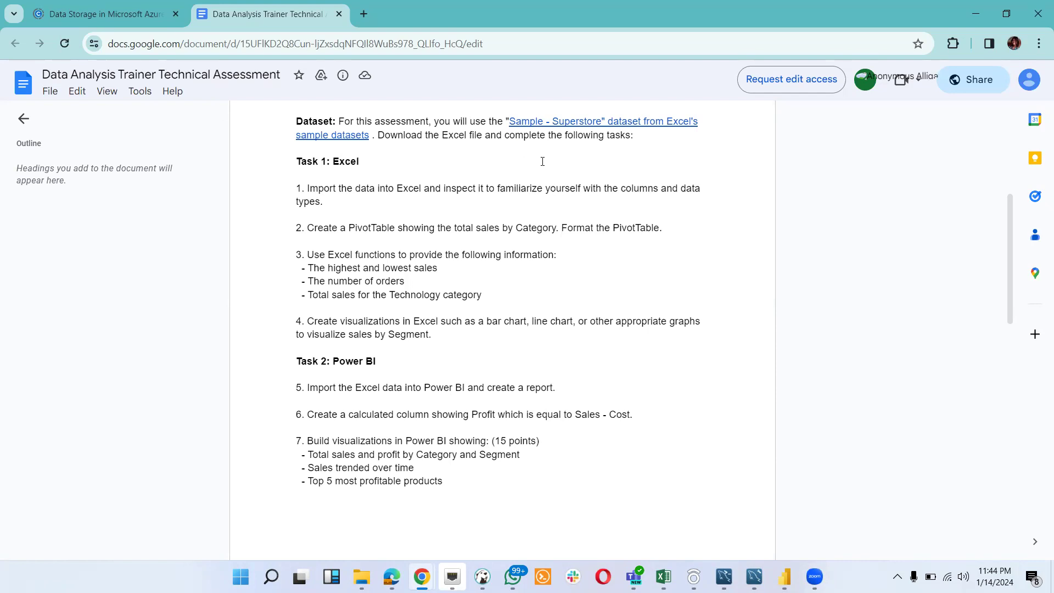
- Read the Excel and Power BI tasks in the assessment document and check the Downloads folder for the Superstore dataset files
scroll(542, 161, "up", 1)
scroll(543, 161, "down", 1)
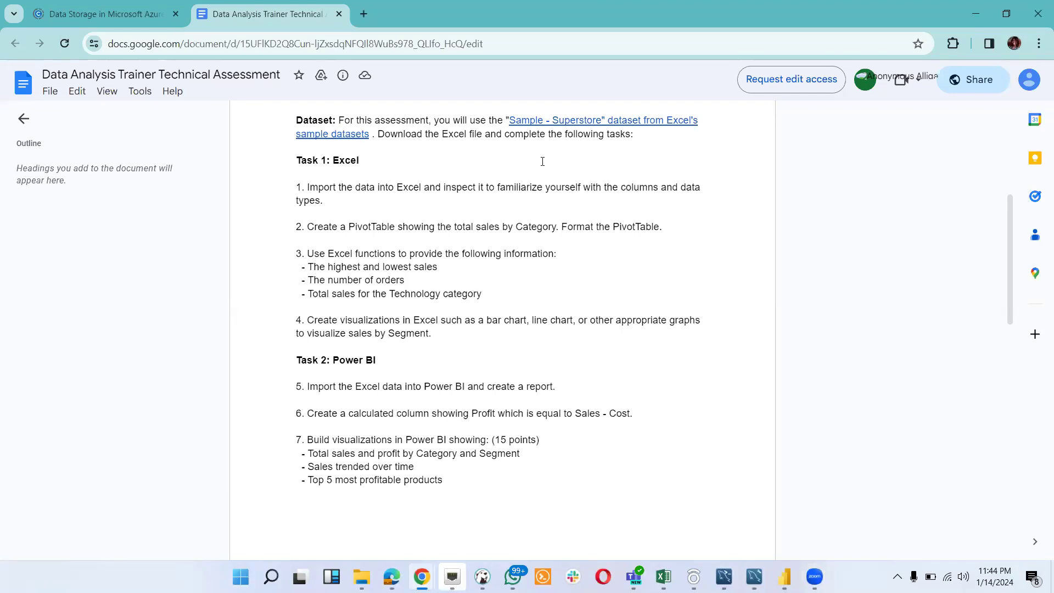
scroll(542, 161, "down", 5)
scroll(542, 160, "up", 5)
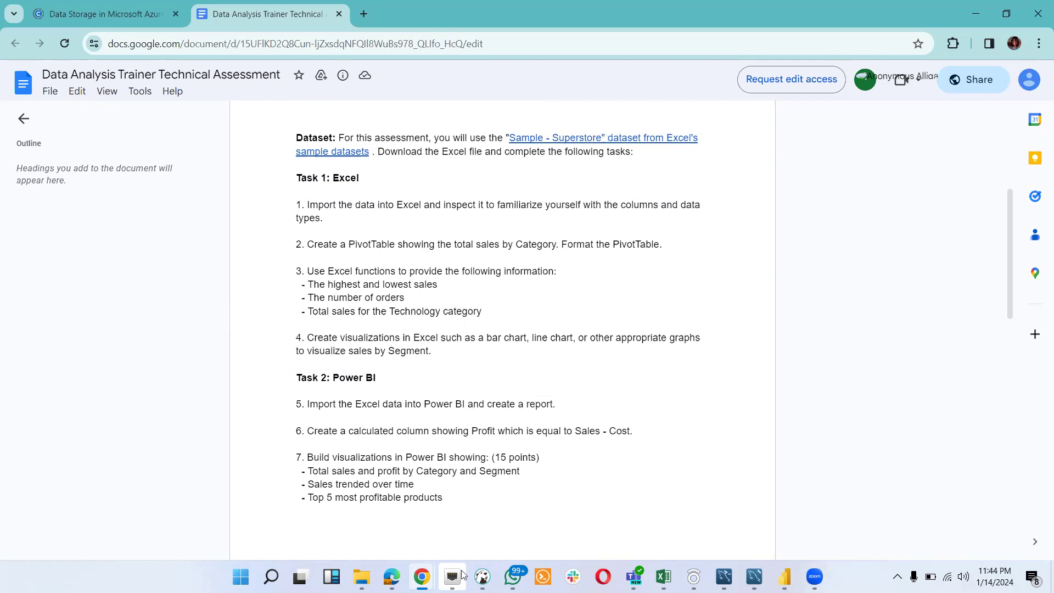
mouse_move(361, 576)
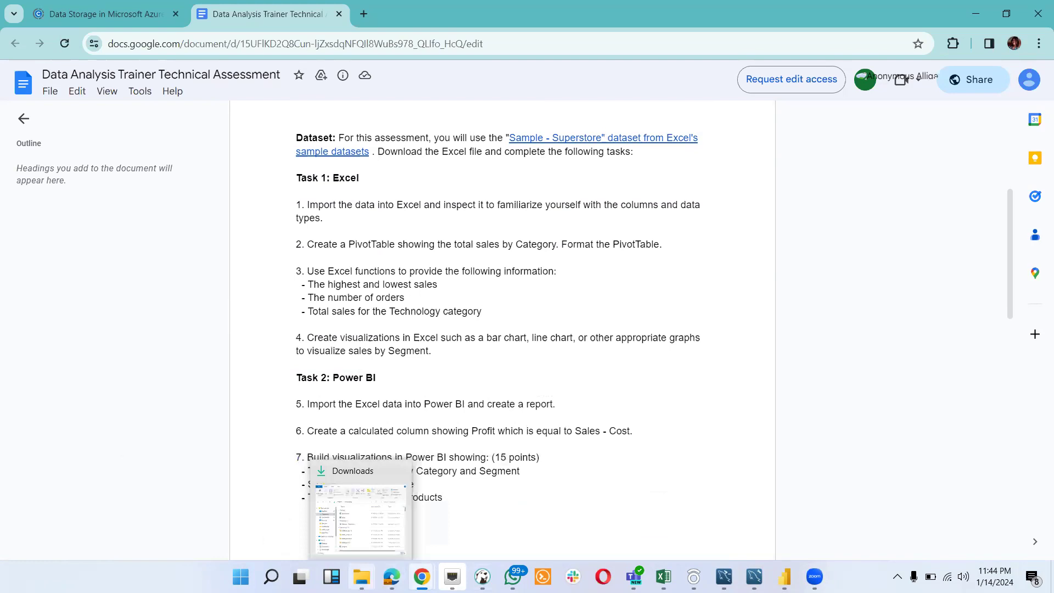
left_click(366, 515)
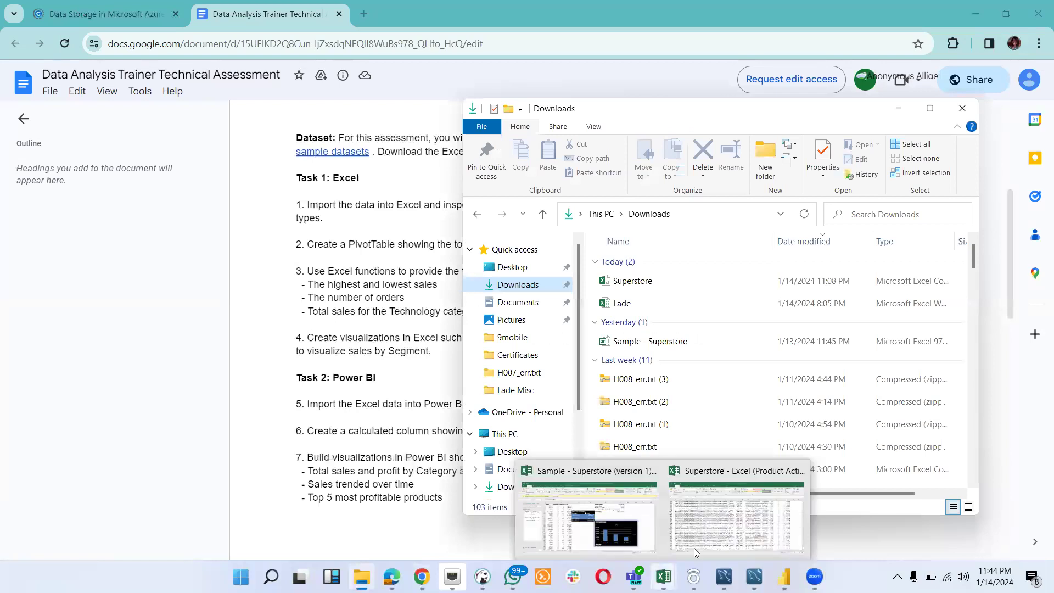
left_click(368, 180)
scroll(366, 198, "down", 1)
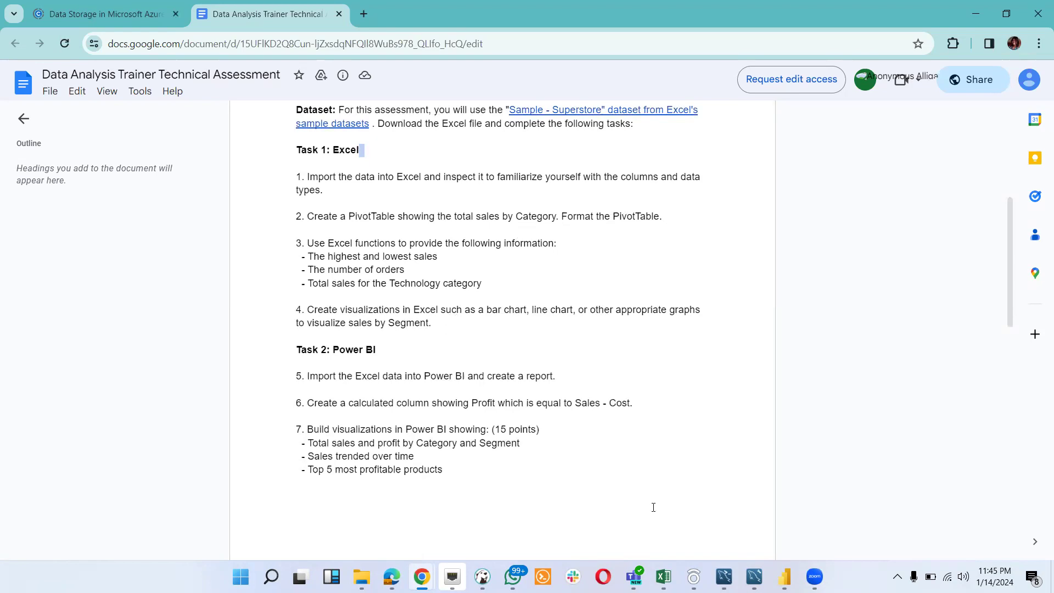
- Switch to the Superstore workbook in Excel and autofit the width of all columns on its sheet
mouse_move(663, 576)
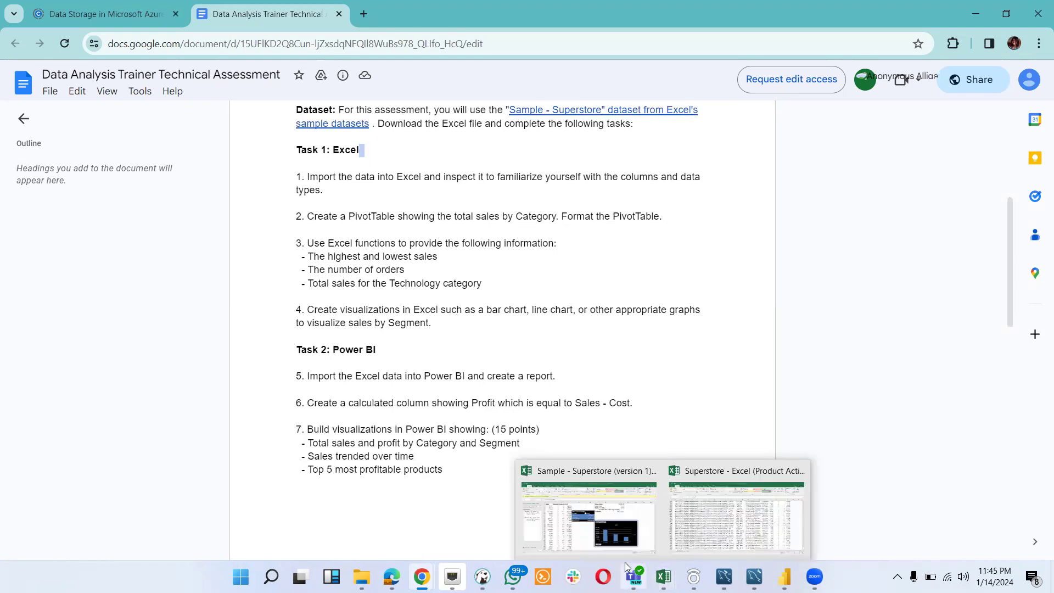
left_click(714, 534)
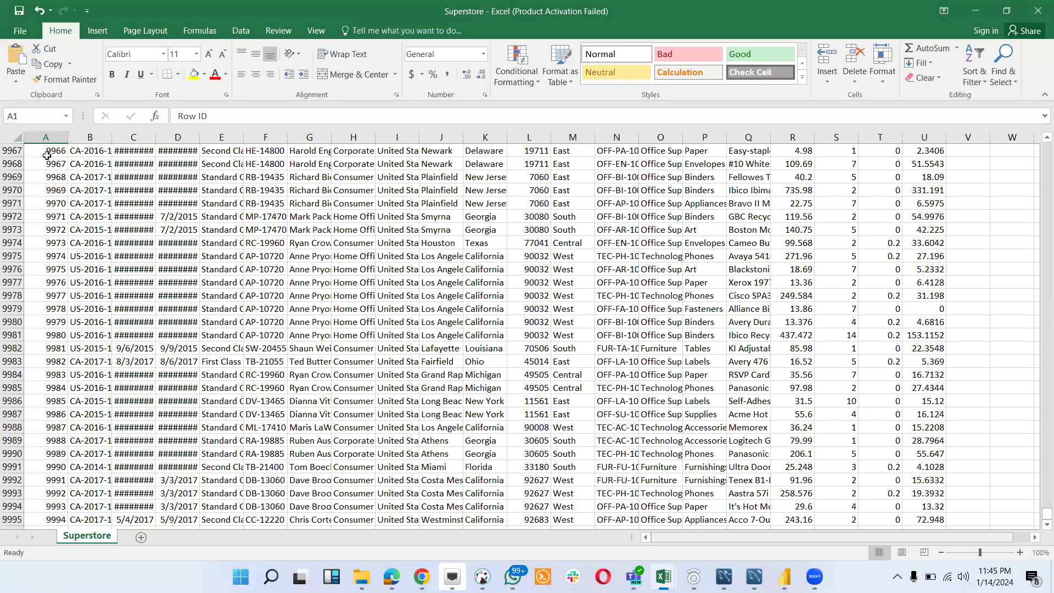
scroll(121, 249, "up", 20)
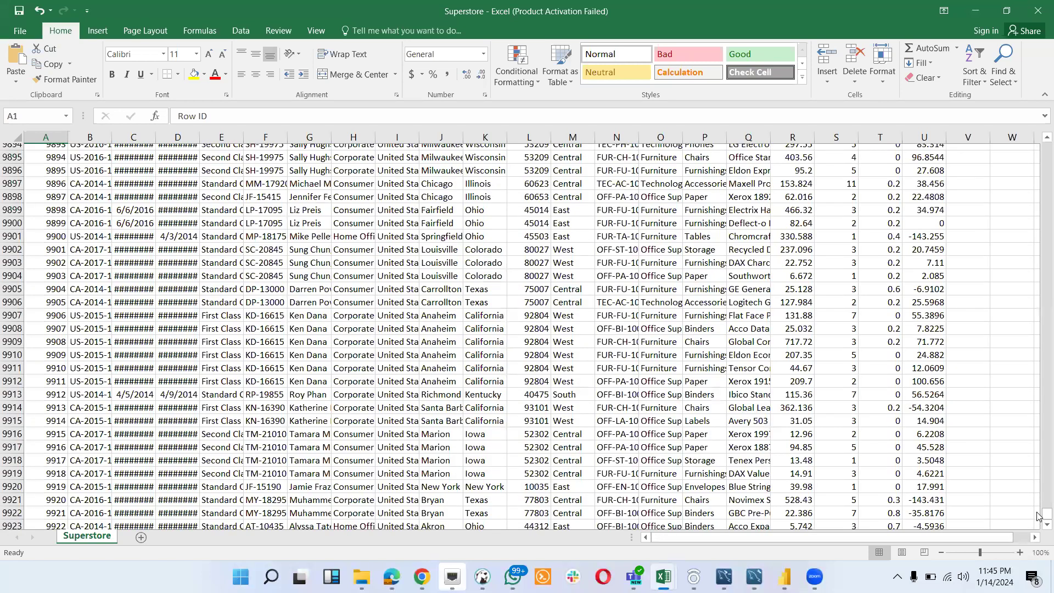
left_click_drag(1039, 516, 1039, 192)
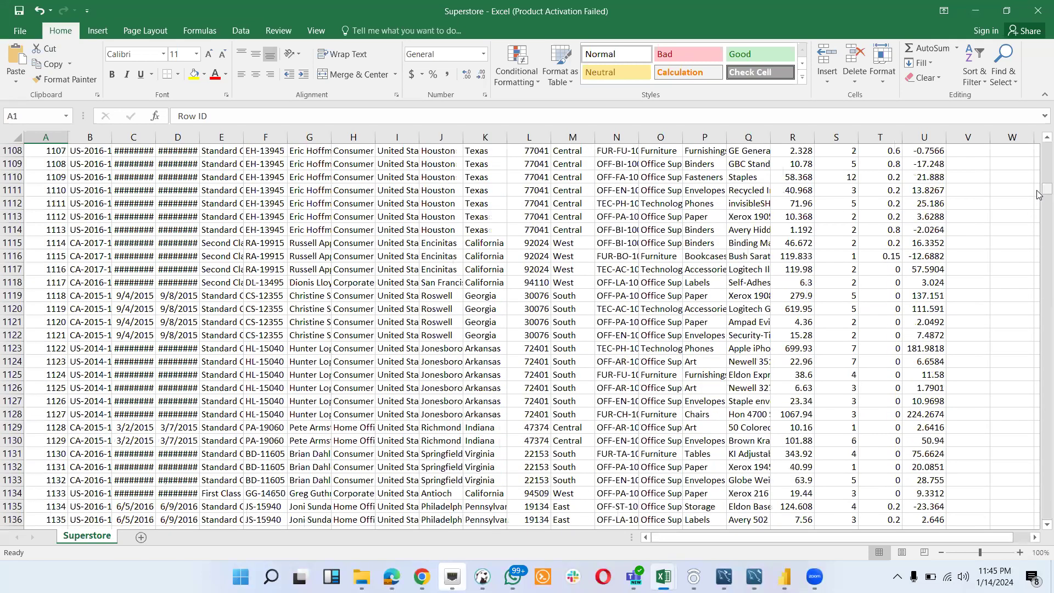
key("ctrl+Home")
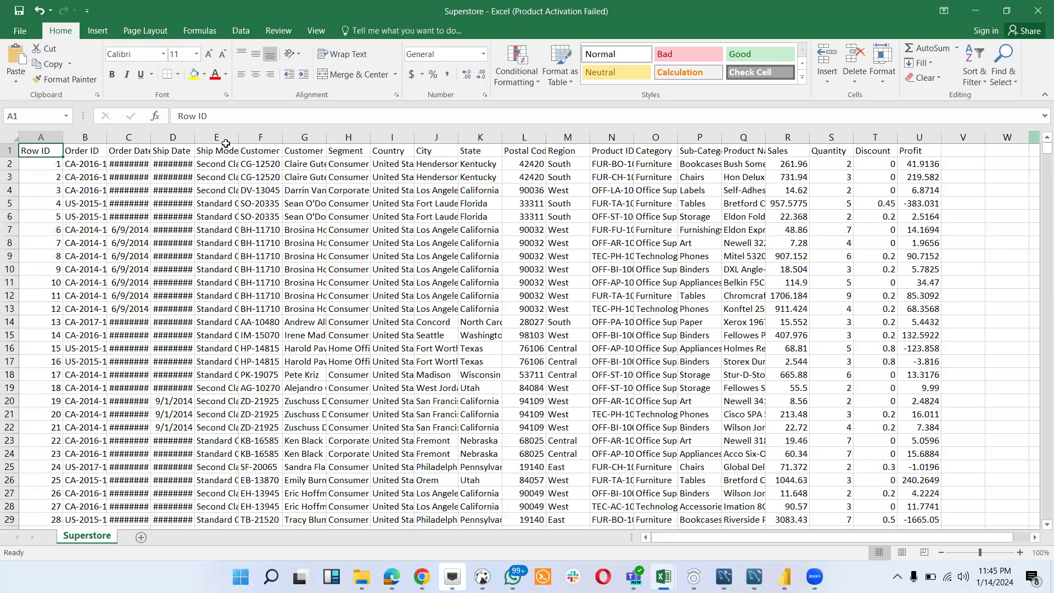
left_click(13, 138)
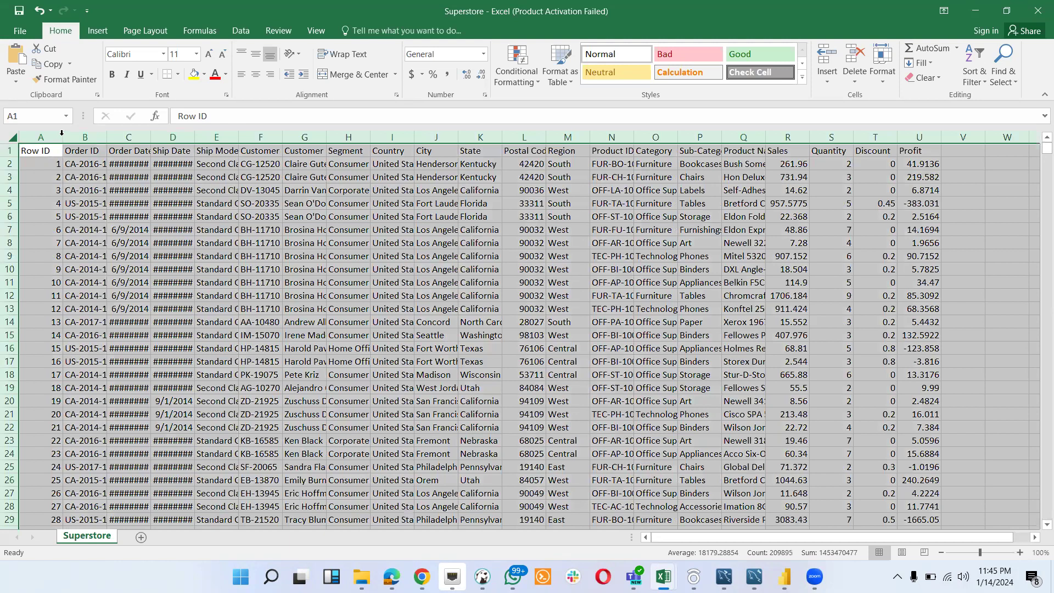
double_click(60, 134)
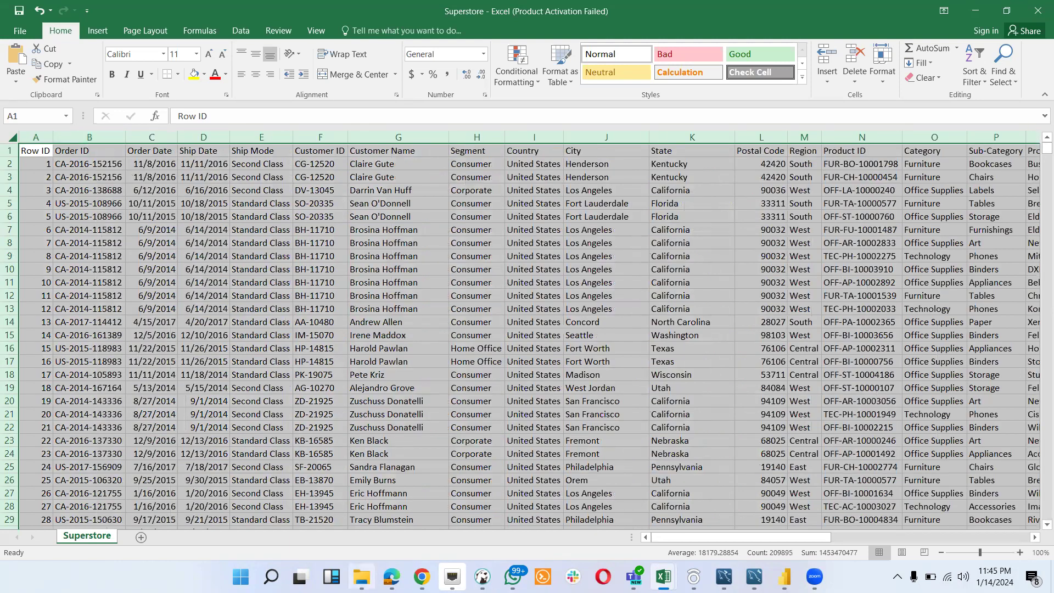
- Reread Task 1 in the assessment document in Chrome, and return to the Superstore workbook in Excel to examine its columns and data types
mouse_move(422, 577)
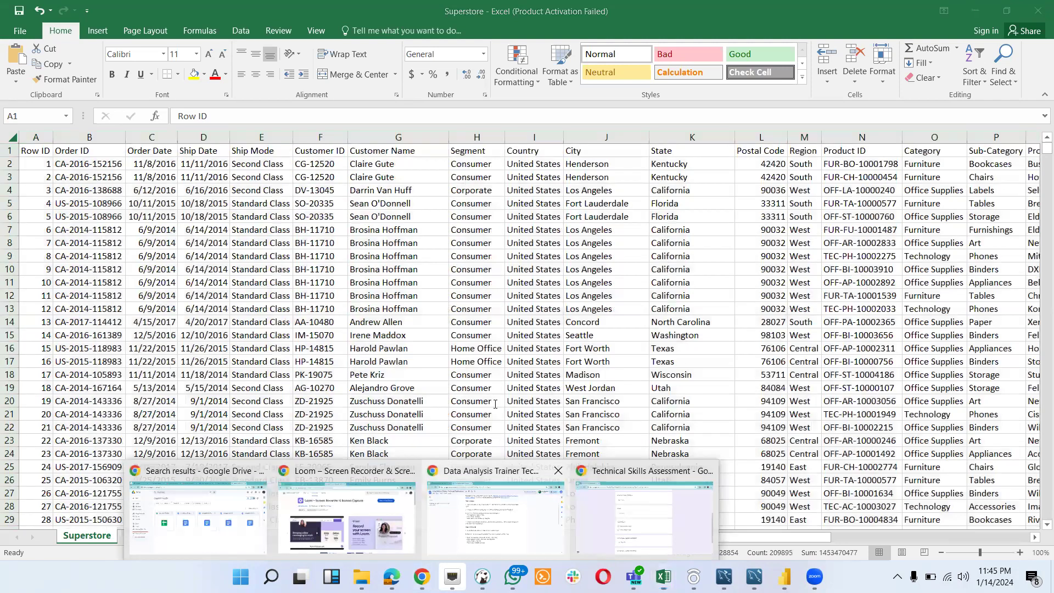
left_click(495, 516)
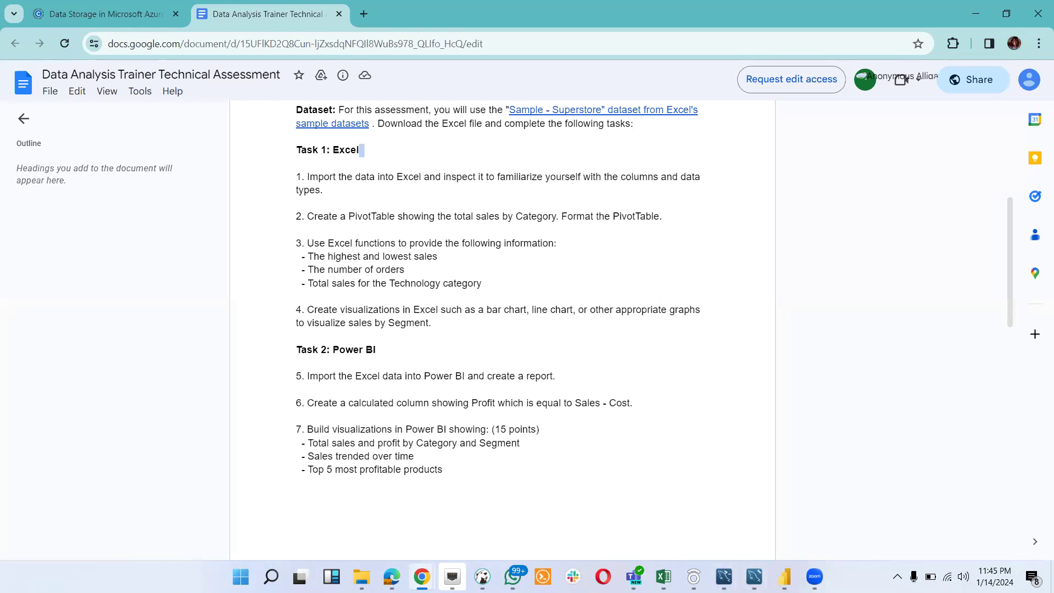
mouse_move(689, 562)
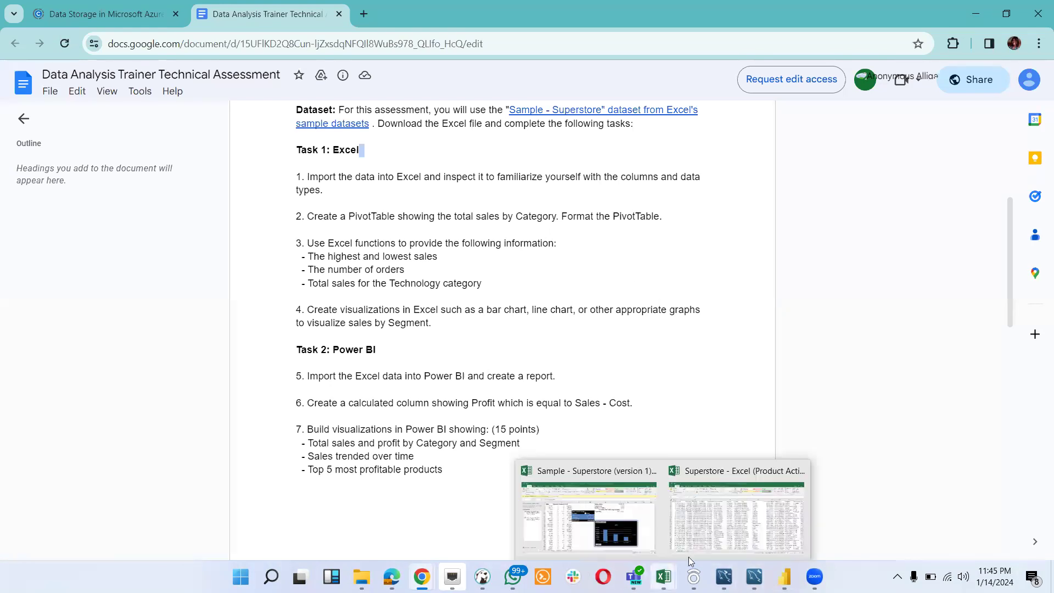
left_click(715, 543)
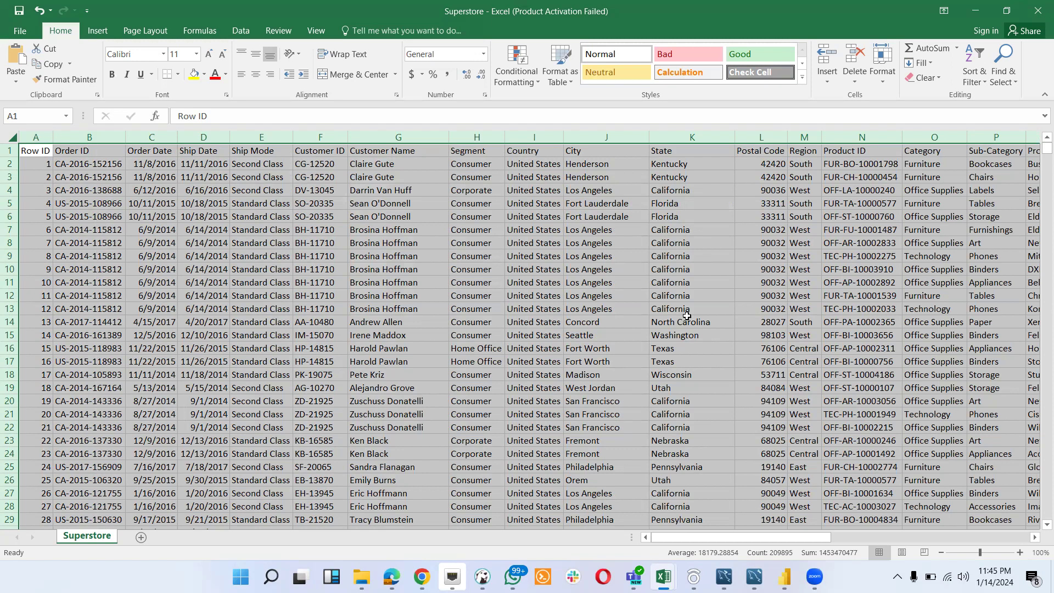
scroll(835, 297, "right", 3)
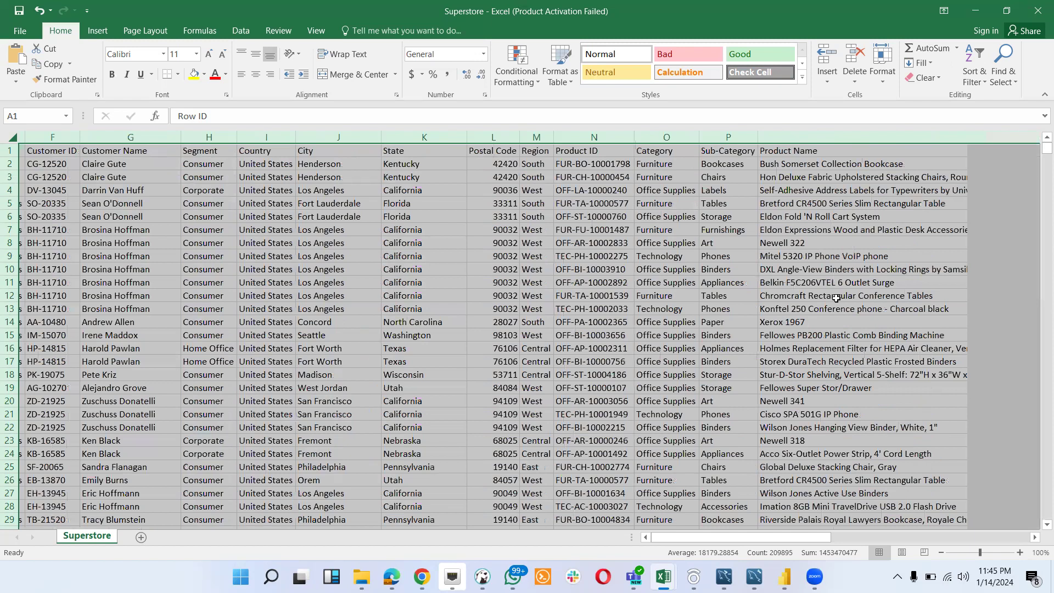
scroll(836, 298, "left", 3)
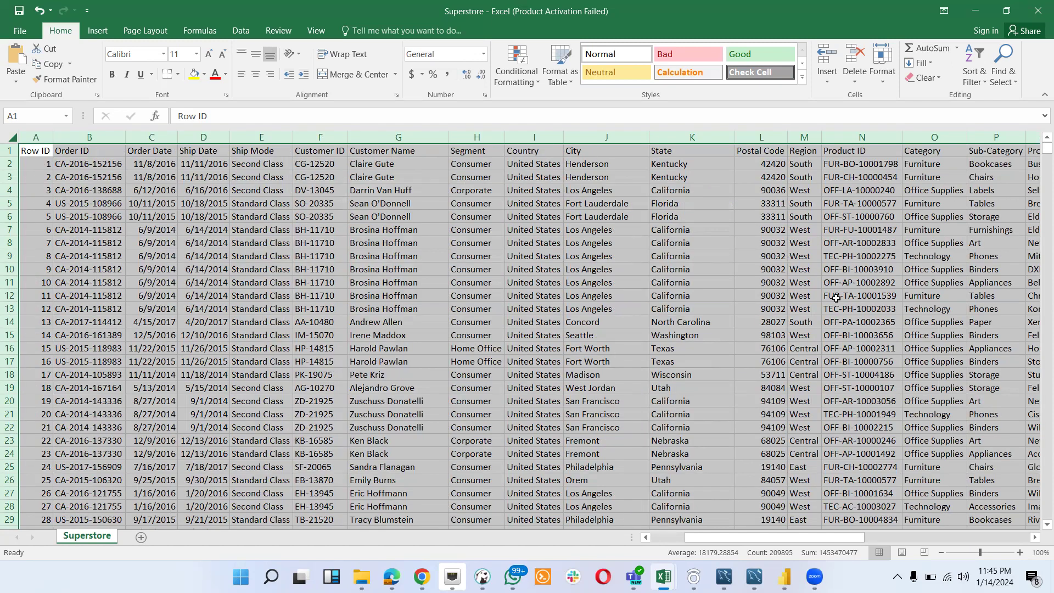
scroll(836, 297, "right", 1)
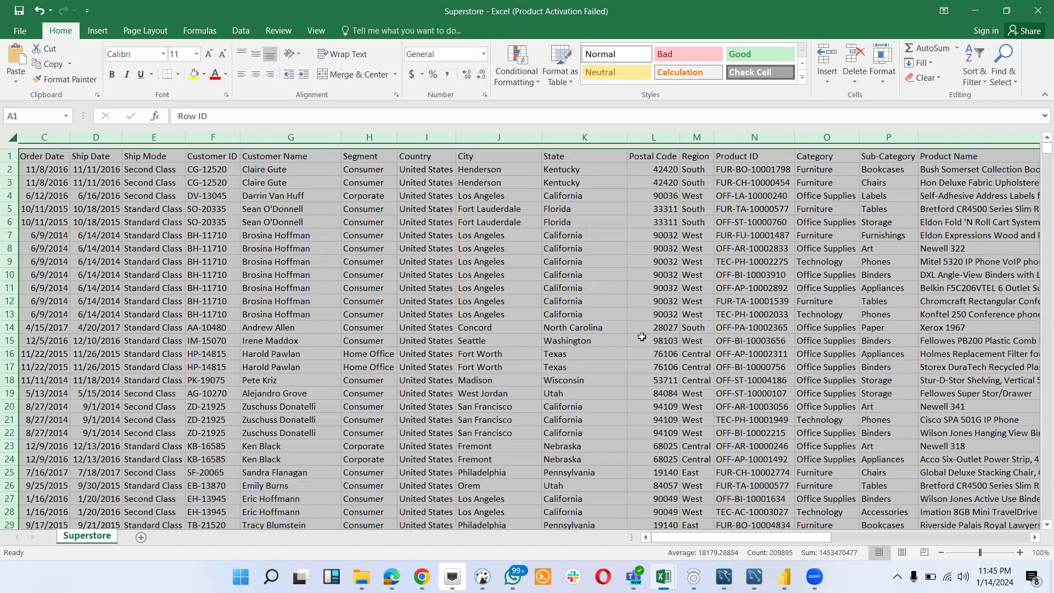
scroll(643, 338, "left", 1)
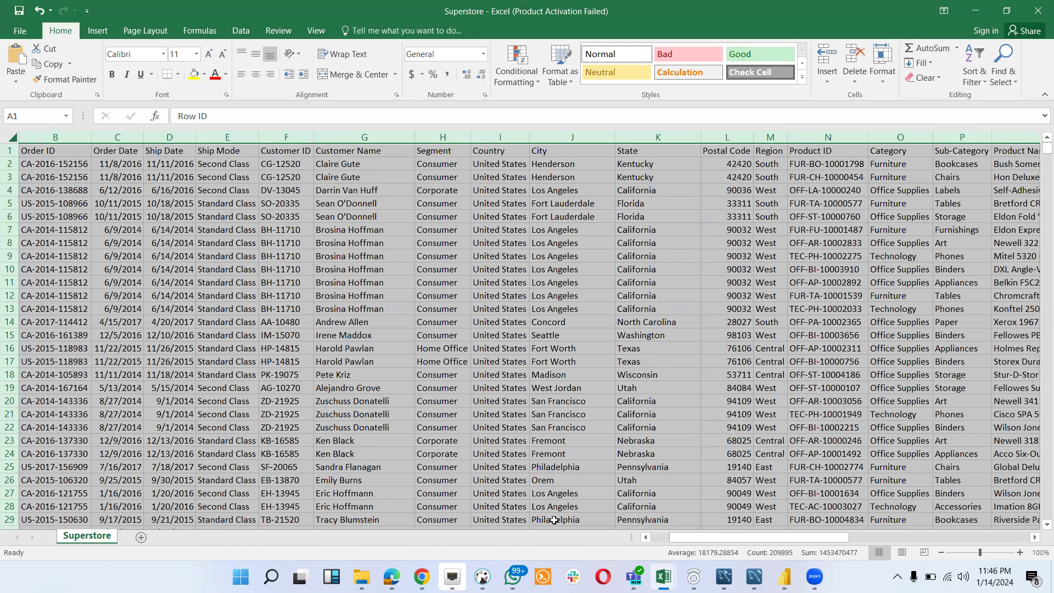
- Open the Sample - Superstore workbook from the Downloads folder and look through its Returns, People and Orders sheets
mouse_move(422, 577)
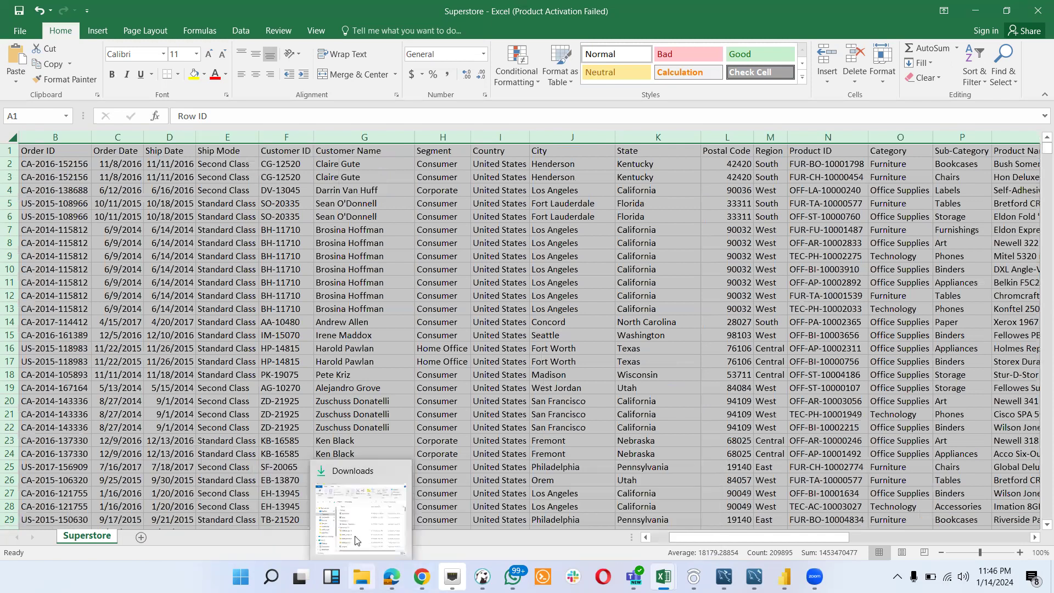
left_click(354, 536)
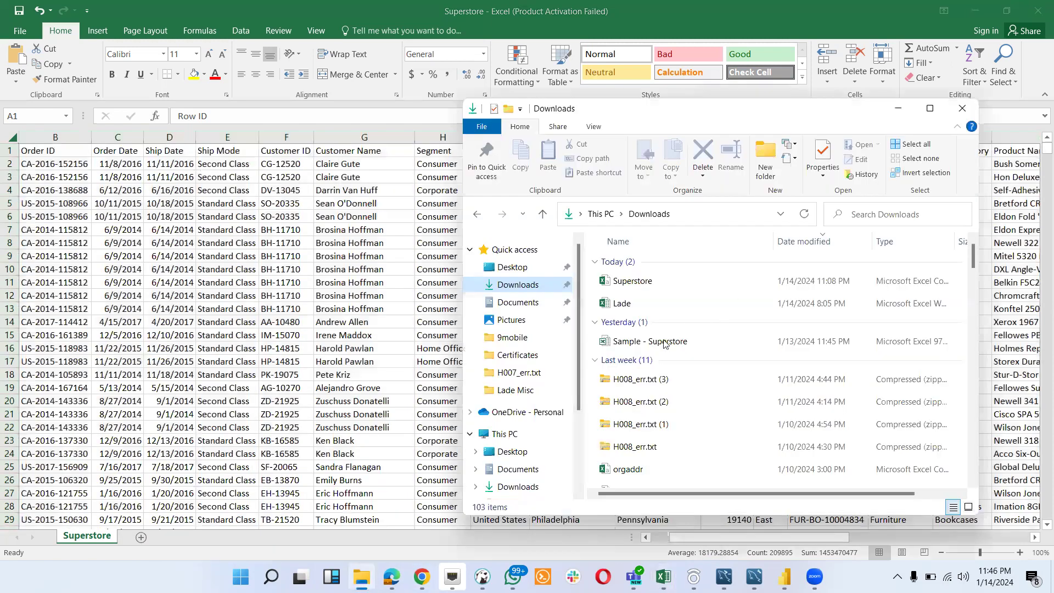
double_click(664, 343)
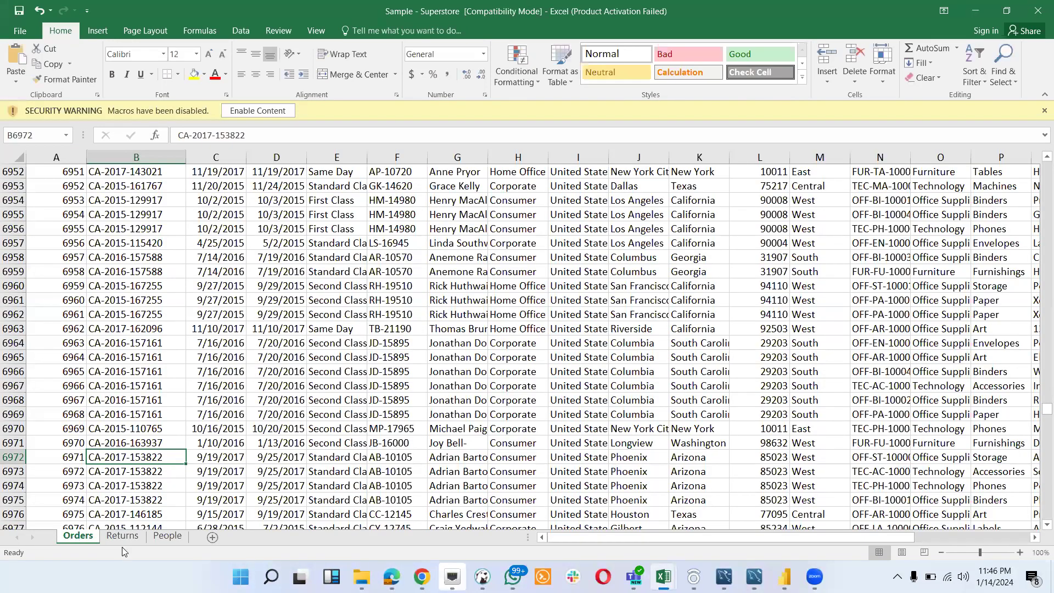
left_click(118, 539)
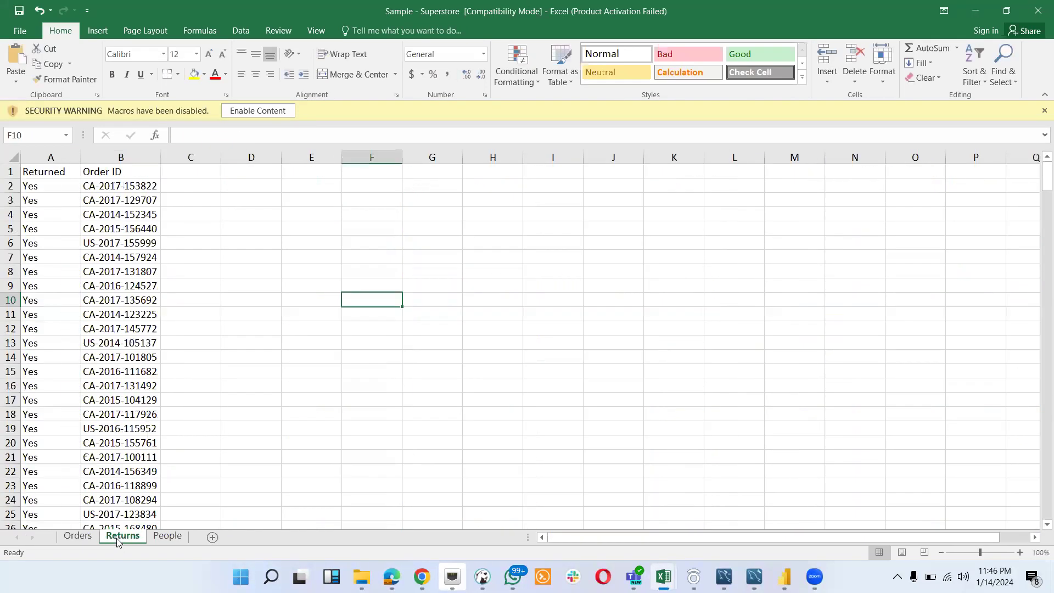
left_click(168, 536)
left_click(77, 536)
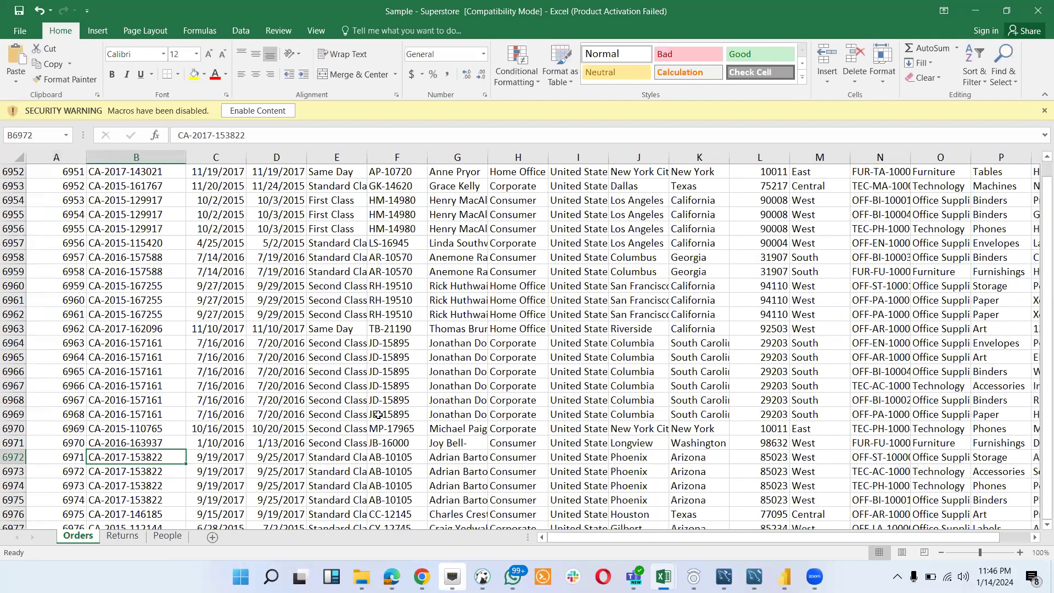
scroll(378, 415, "up", 2)
scroll(378, 415, "up", 10)
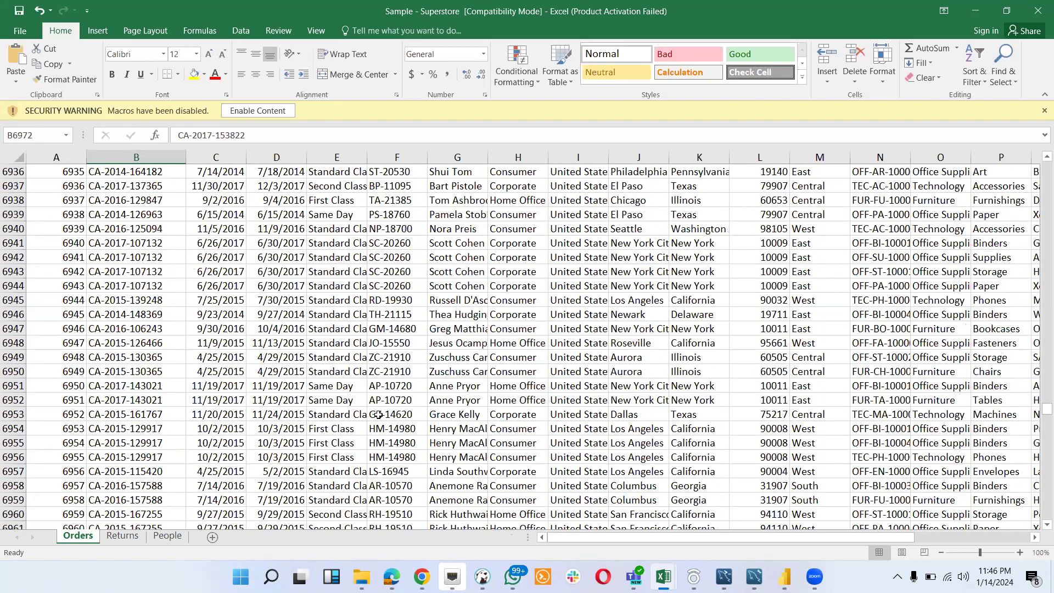
scroll(357, 412, "up", 3)
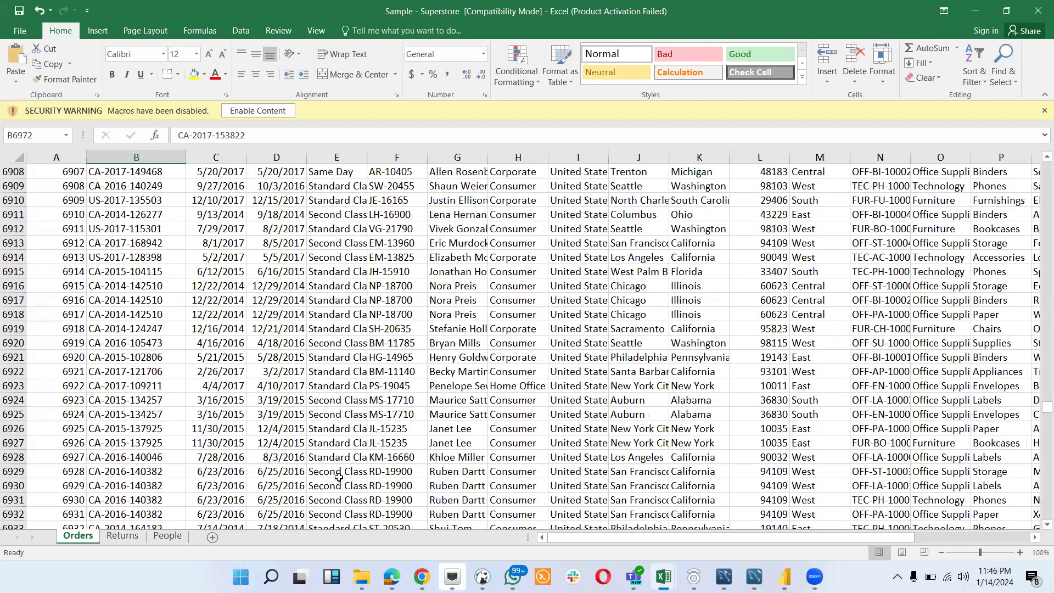
- Recheck the assessment tasks in Chrome, and select the Total Sales by Category PivotTable in the Sample - Superstore (version 1) workbook in Excel
mouse_move(422, 577)
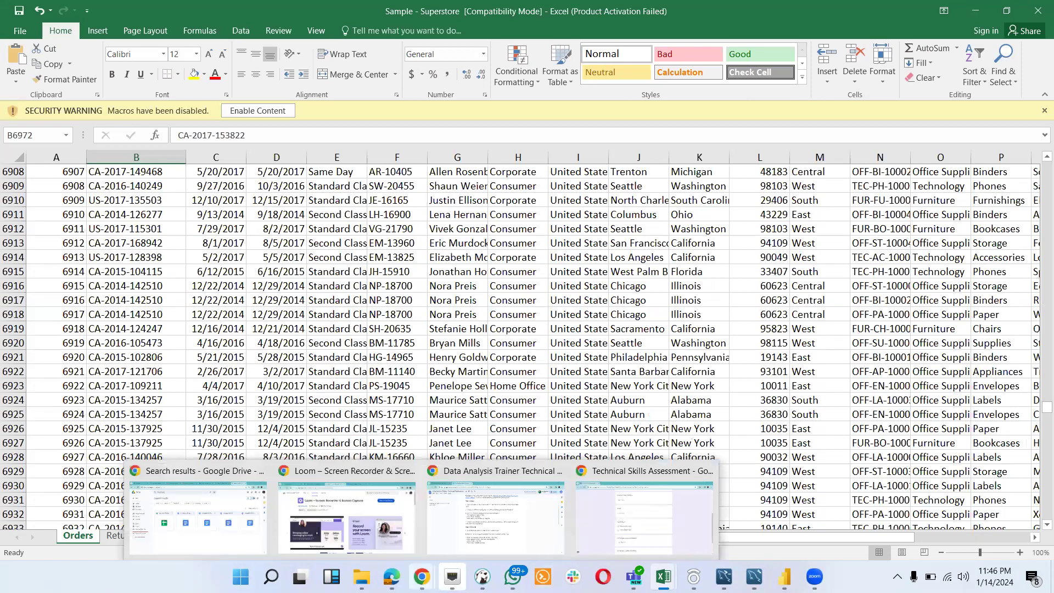
left_click(464, 543)
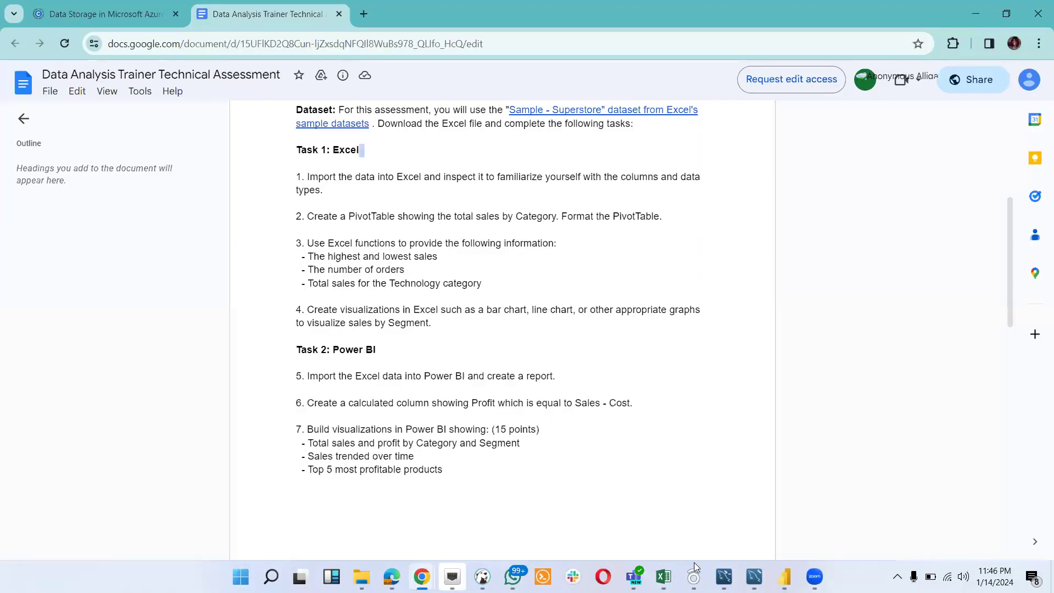
mouse_move(664, 577)
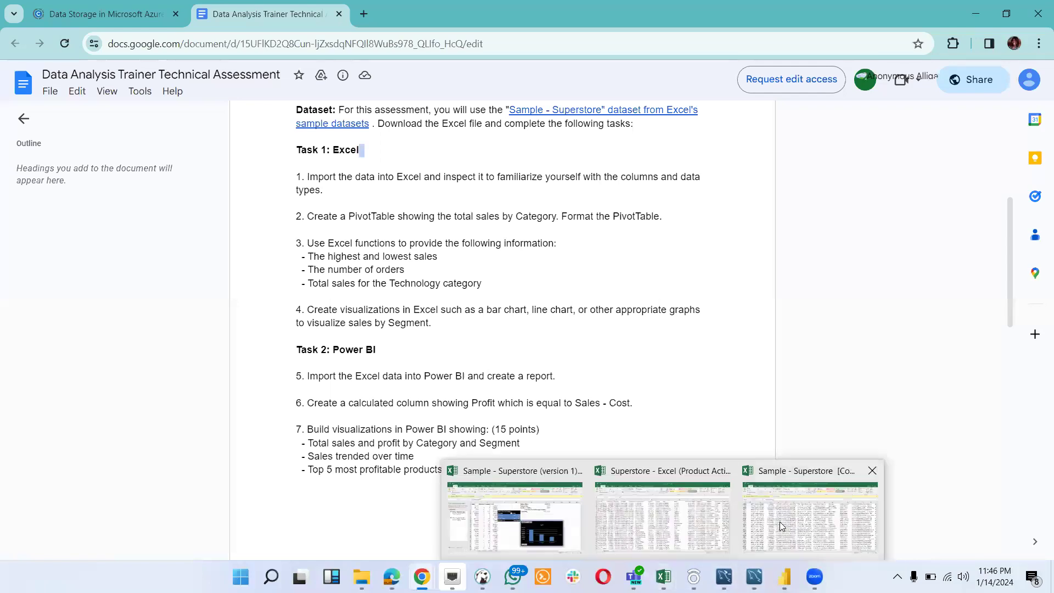
left_click(659, 509)
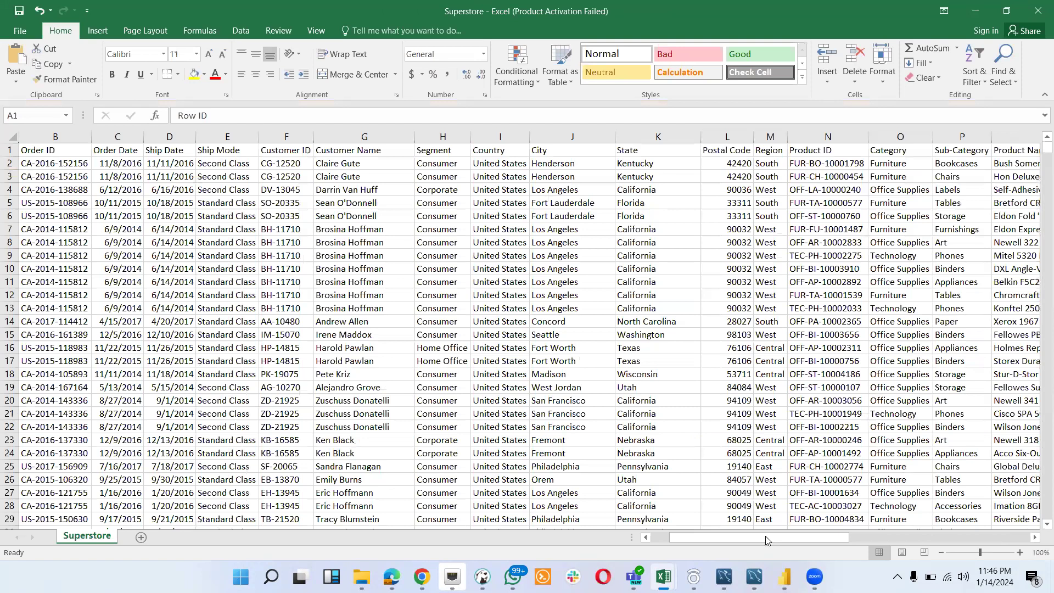
mouse_move(663, 576)
left_click(496, 526)
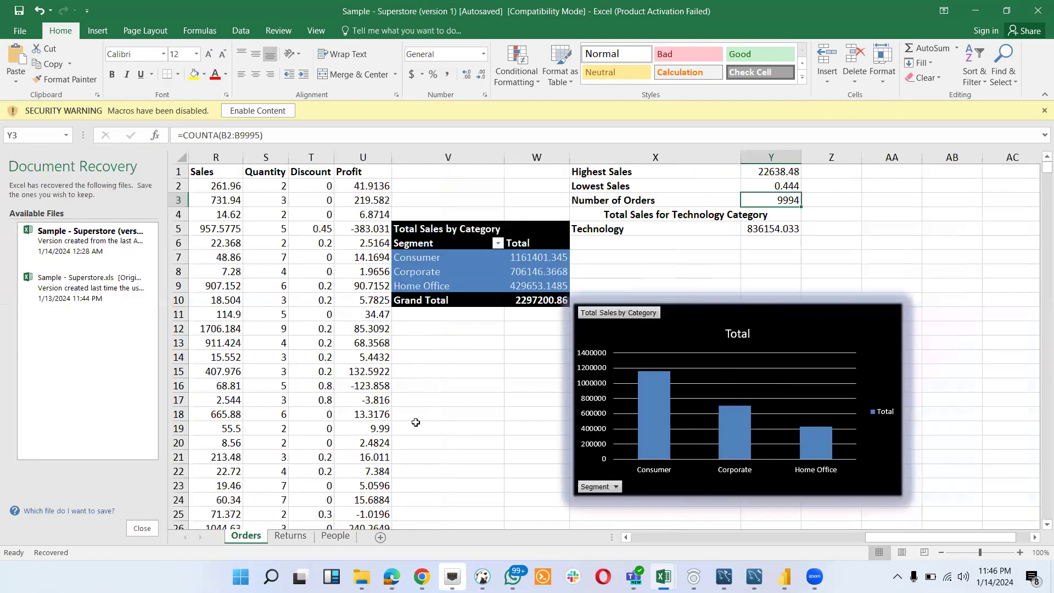
left_click(439, 230)
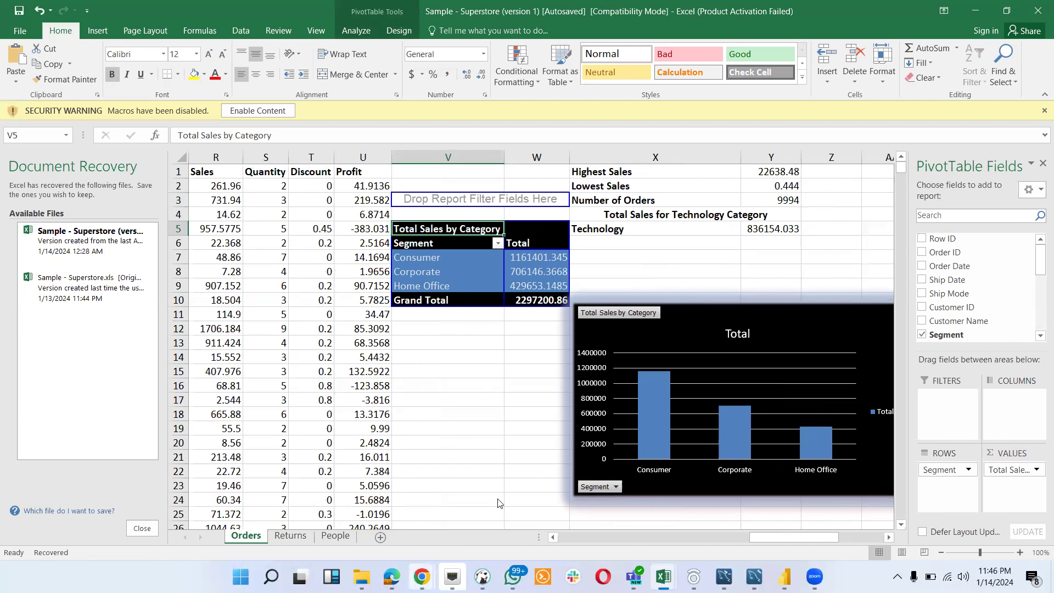
- Recheck the PivotTable task in Chrome, and return to the Sample - Superstore (version 1) workbook in Excel to review the PivotTable's selected fields
mouse_move(422, 576)
left_click(455, 541)
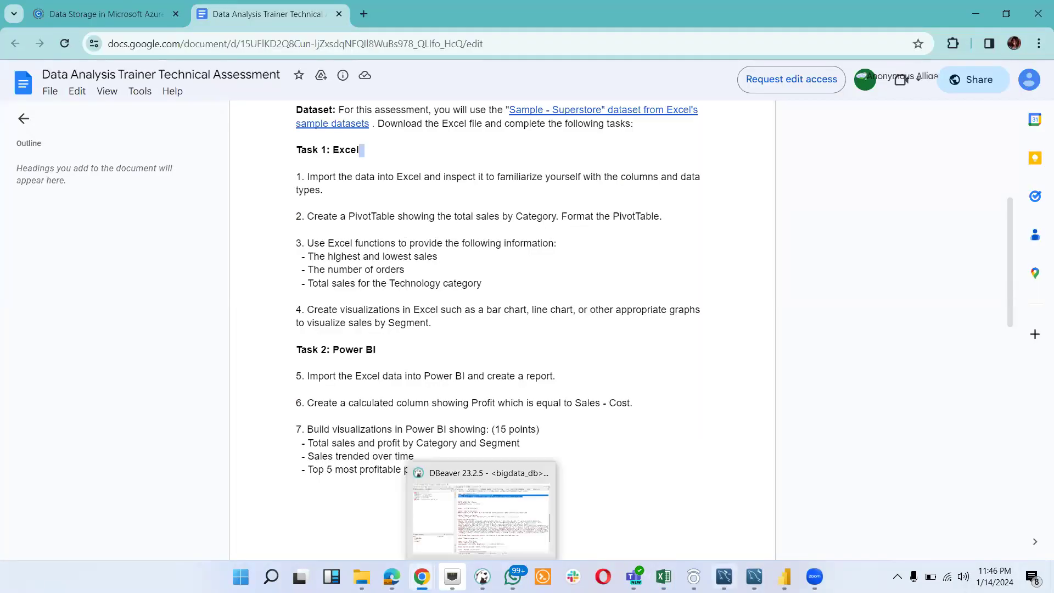
mouse_move(663, 576)
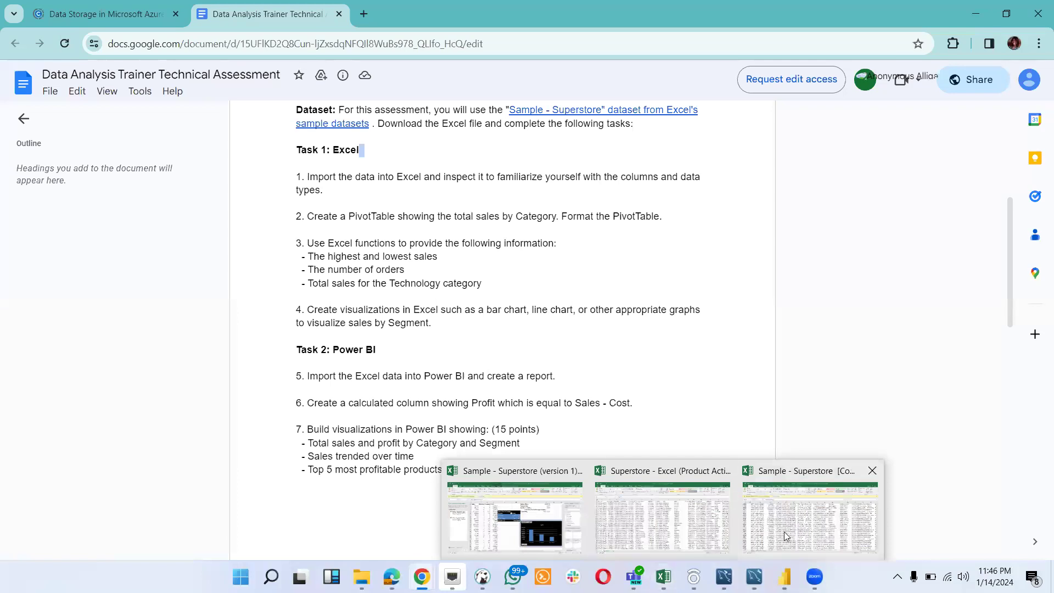
mouse_move(516, 578)
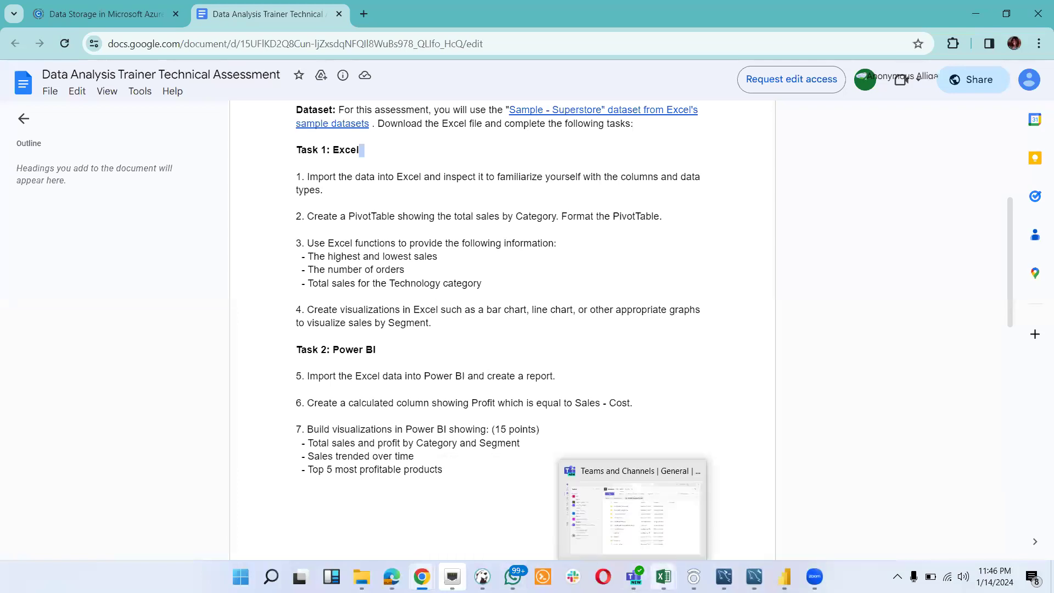
left_click(508, 522)
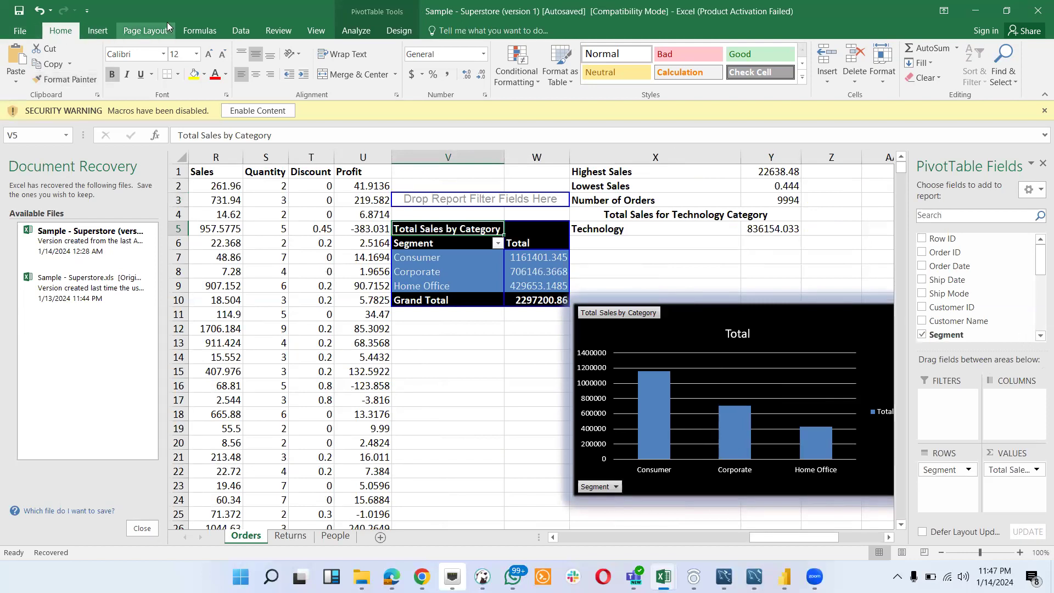
left_click(99, 30)
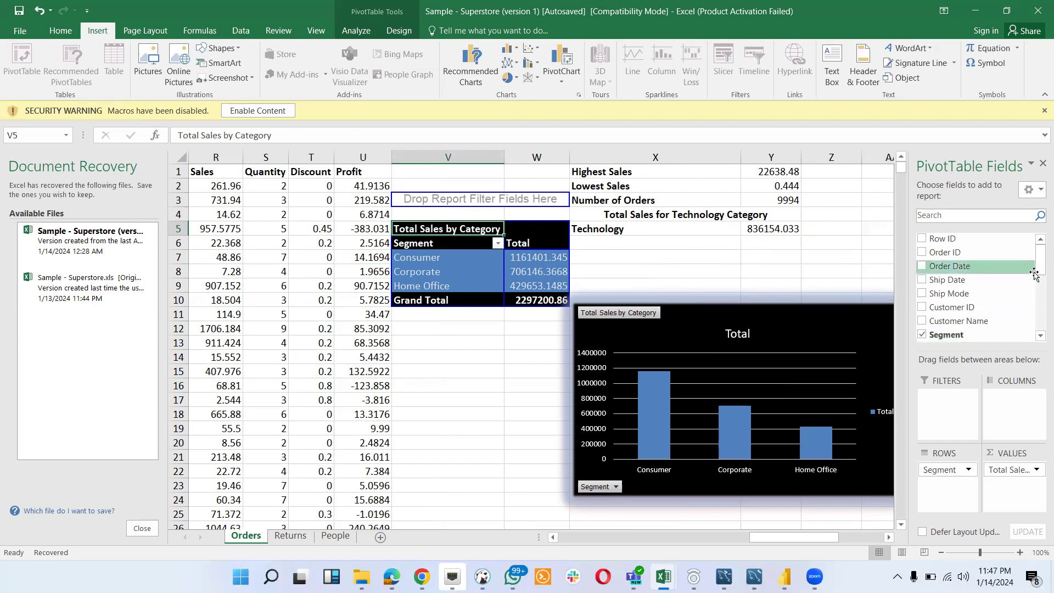
left_click_drag(1038, 272, 1039, 327)
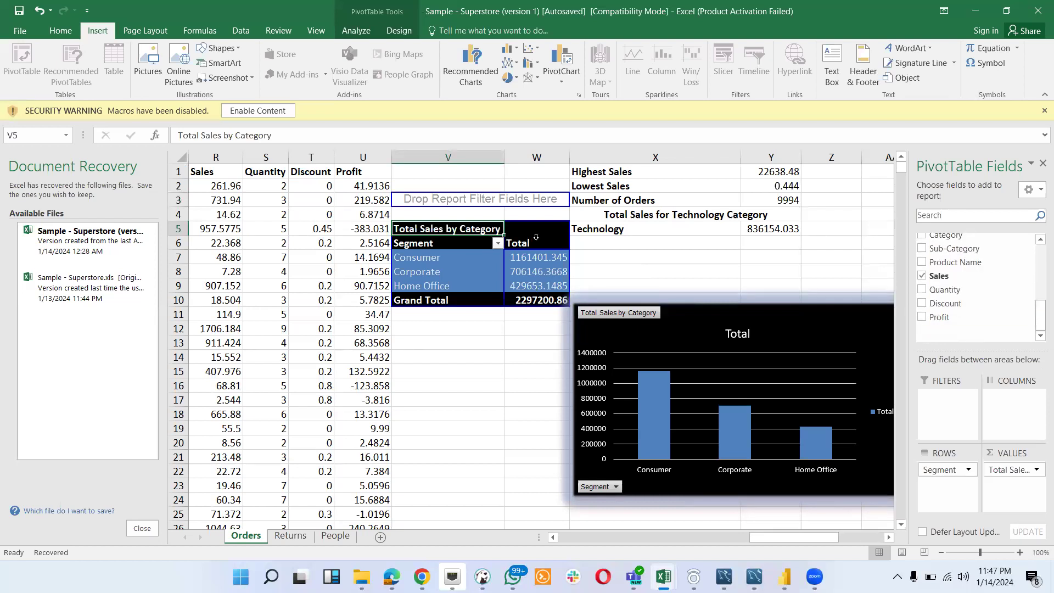
left_click(519, 247)
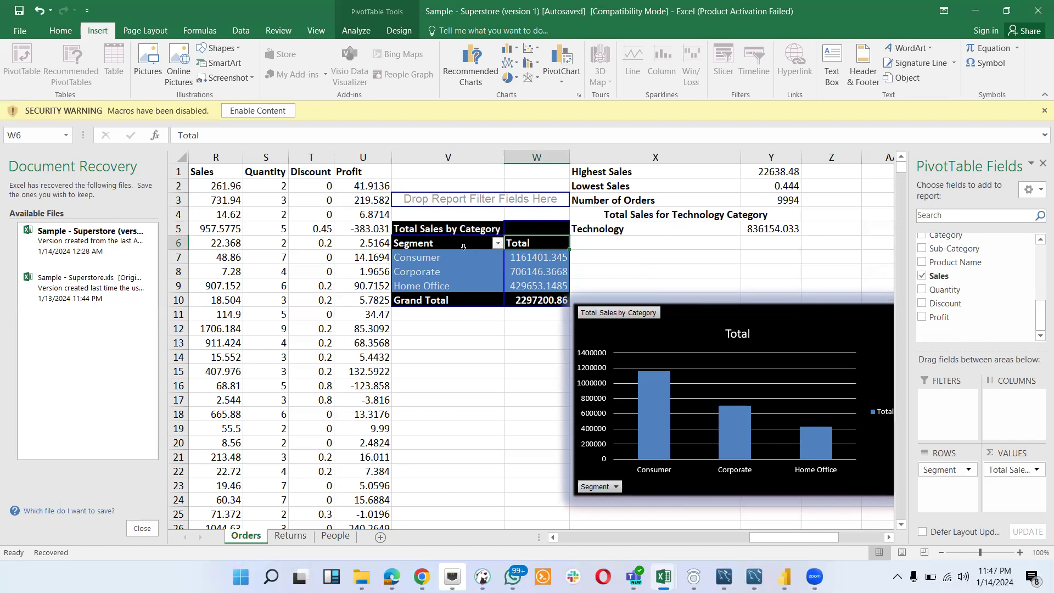
- Reread the total sales by Category requirement in the Chrome document, and switch back to the Sample - Superstore (version 1) workbook in Excel
mouse_move(421, 576)
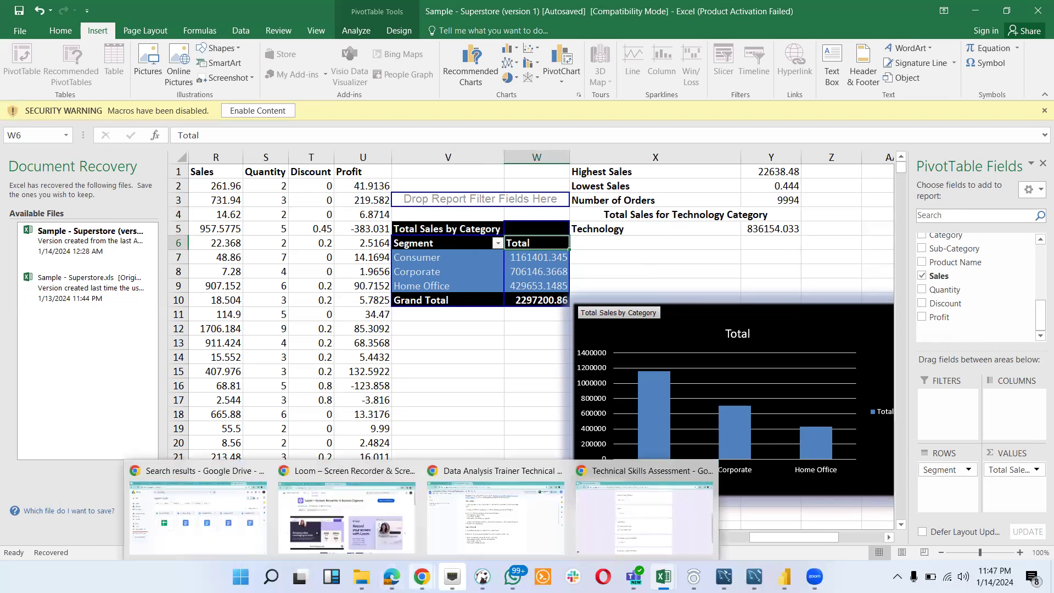
left_click(493, 532)
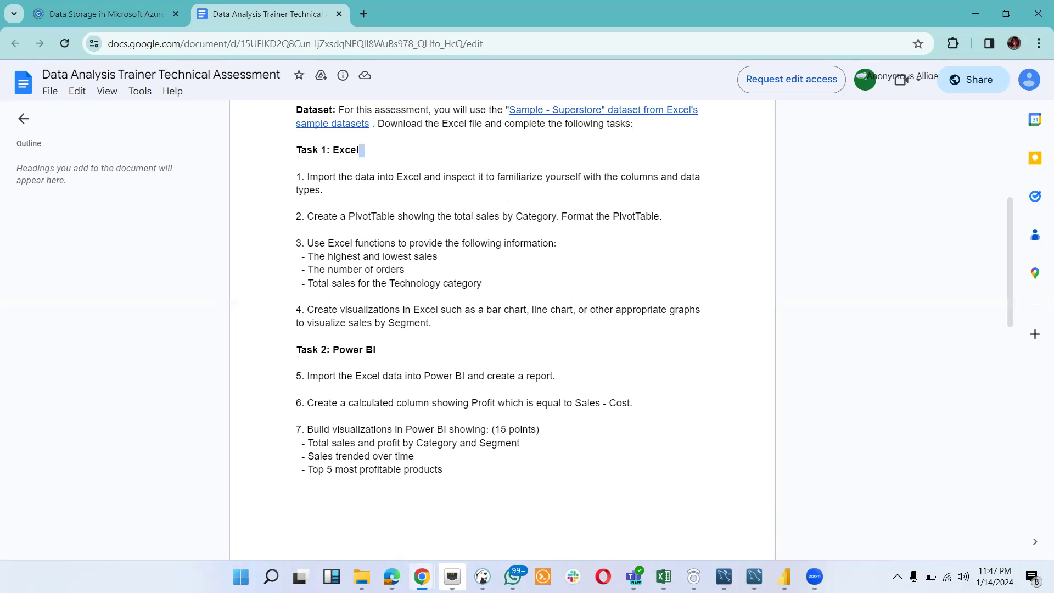
mouse_move(446, 563)
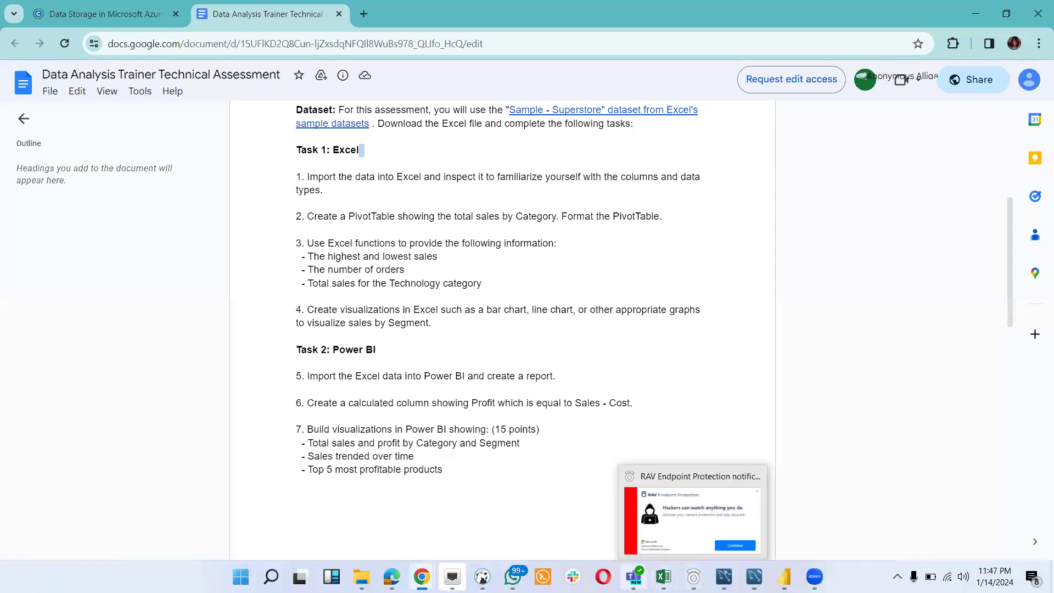
mouse_move(663, 576)
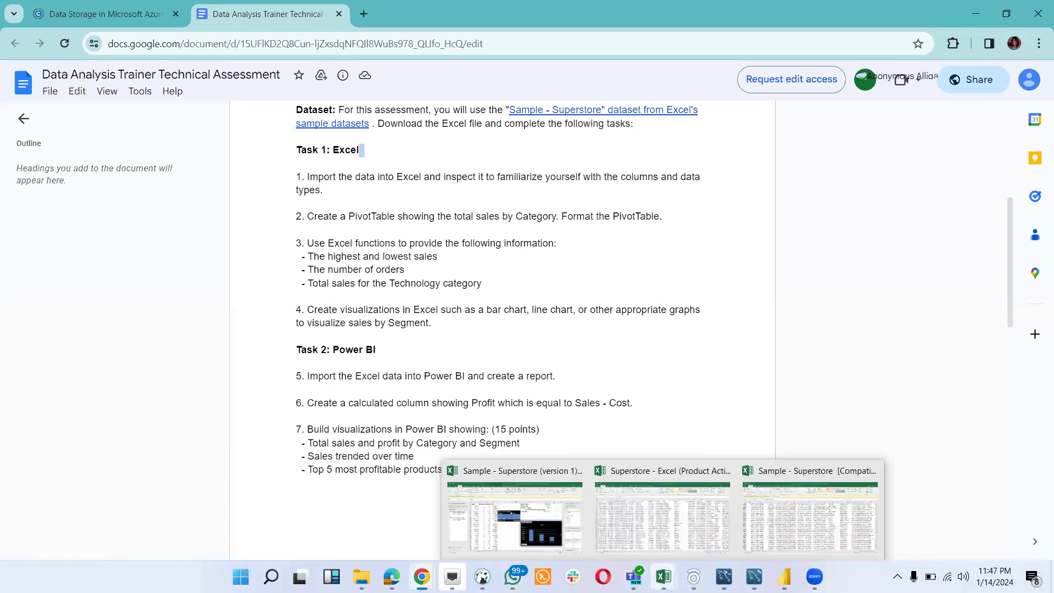
left_click(521, 526)
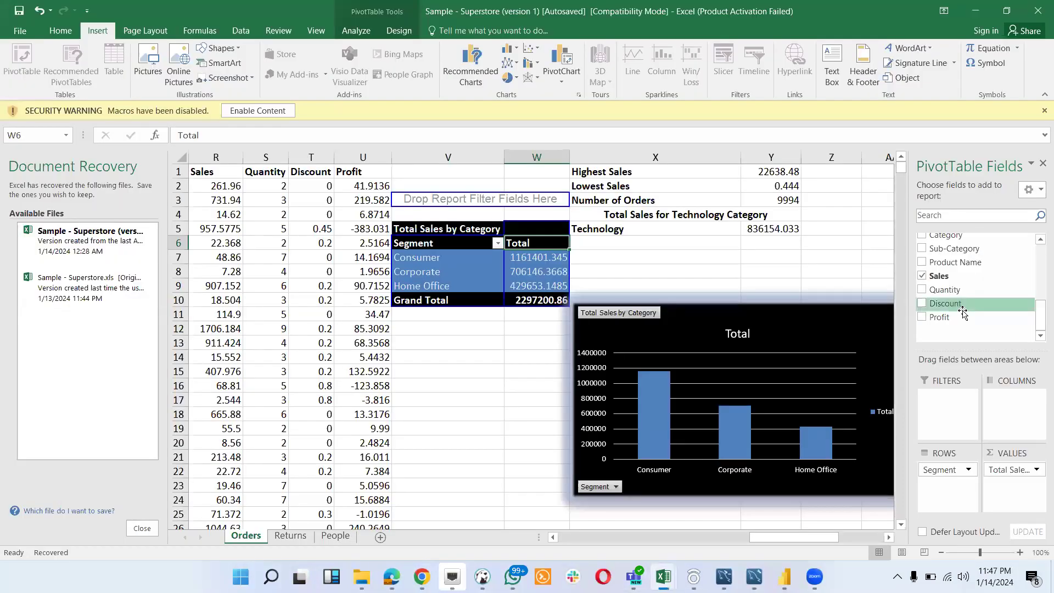
- Replace the Segment field with Category in the rows of the Total Sales by Category PivotTable
left_click_drag(1039, 320, 1038, 279)
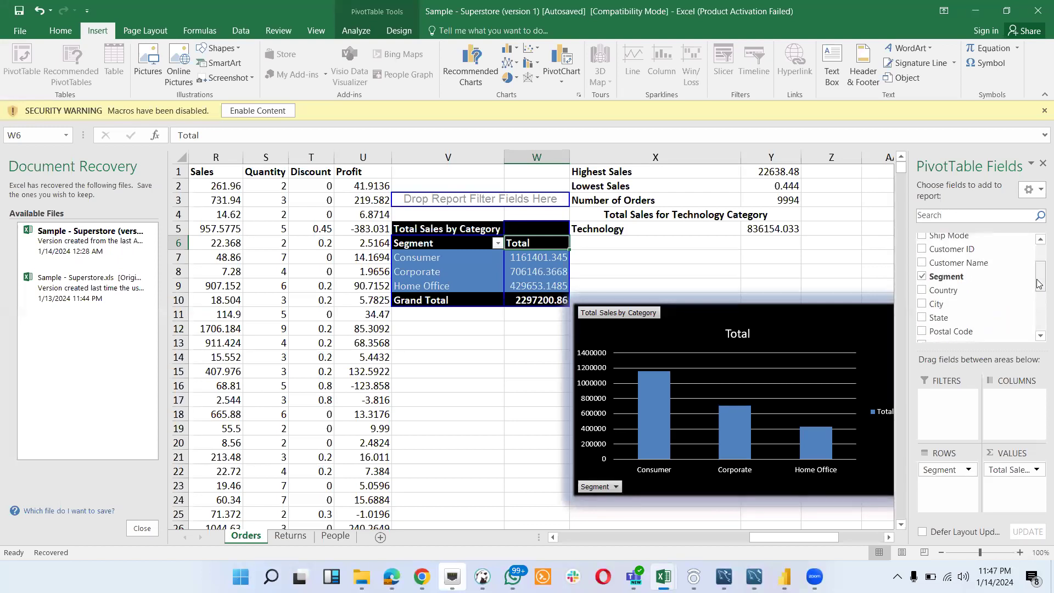
left_click(923, 277)
left_click_drag(1040, 283, 1039, 317)
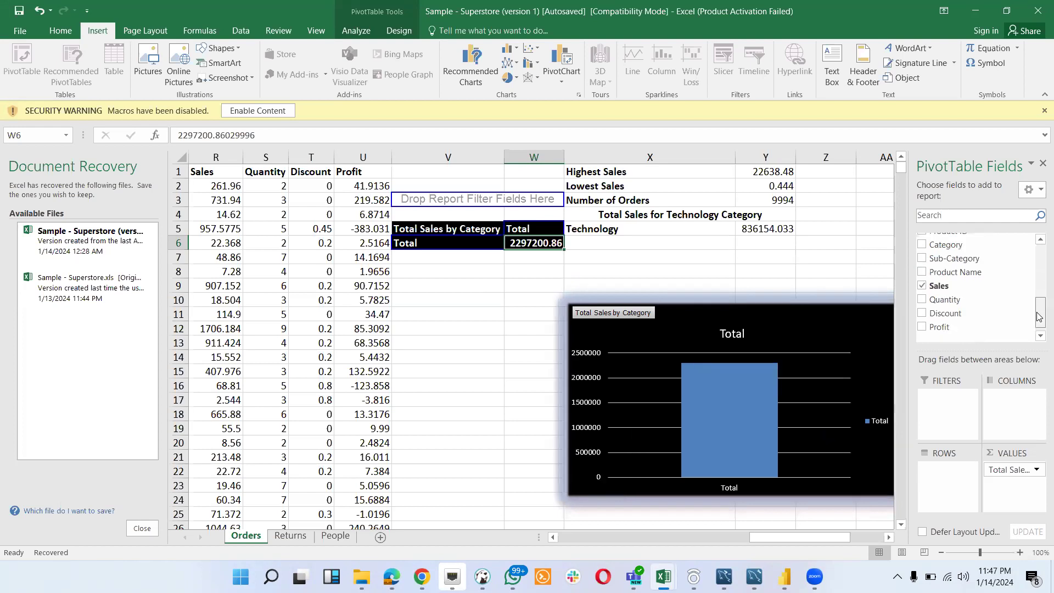
left_click(920, 244)
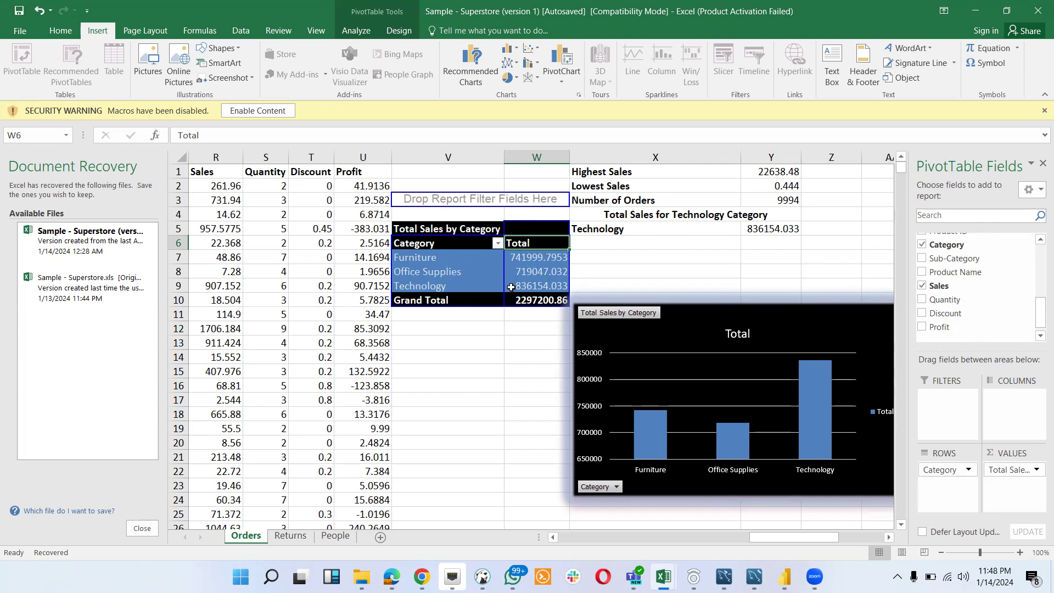
left_click(664, 237)
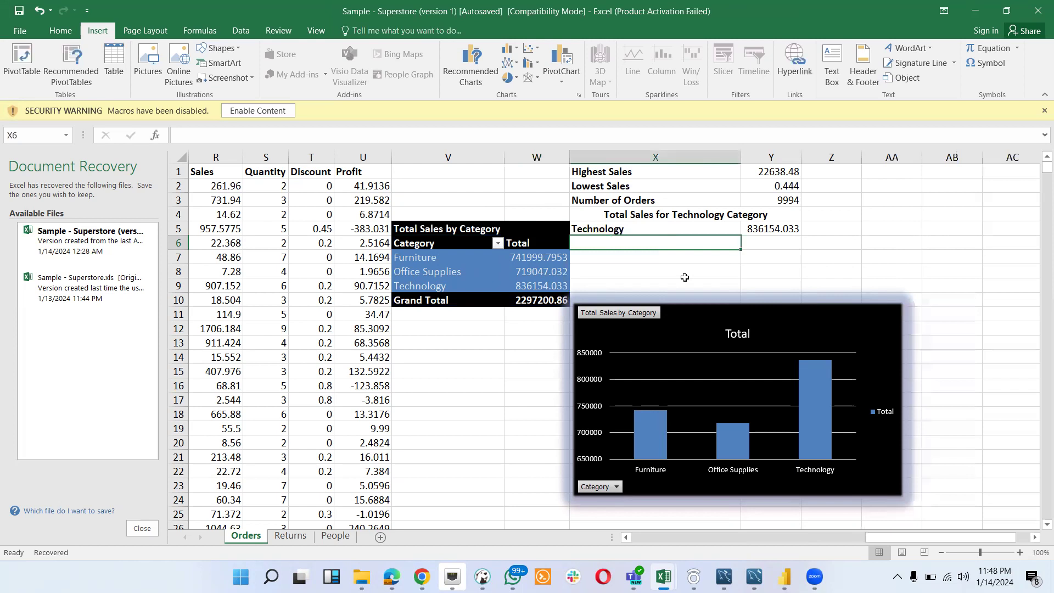
- Read the Excel functions task in Chrome, and reorder Excel beside Chrome on the taskbar before reopening the Sample - Superstore (version 1) workbook
mouse_move(482, 577)
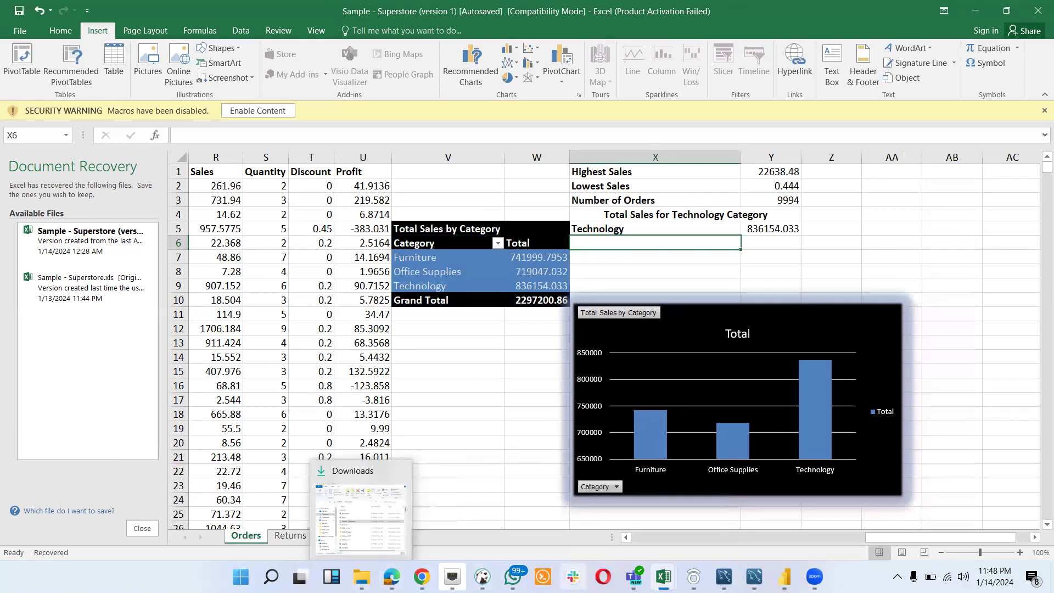
mouse_move(422, 577)
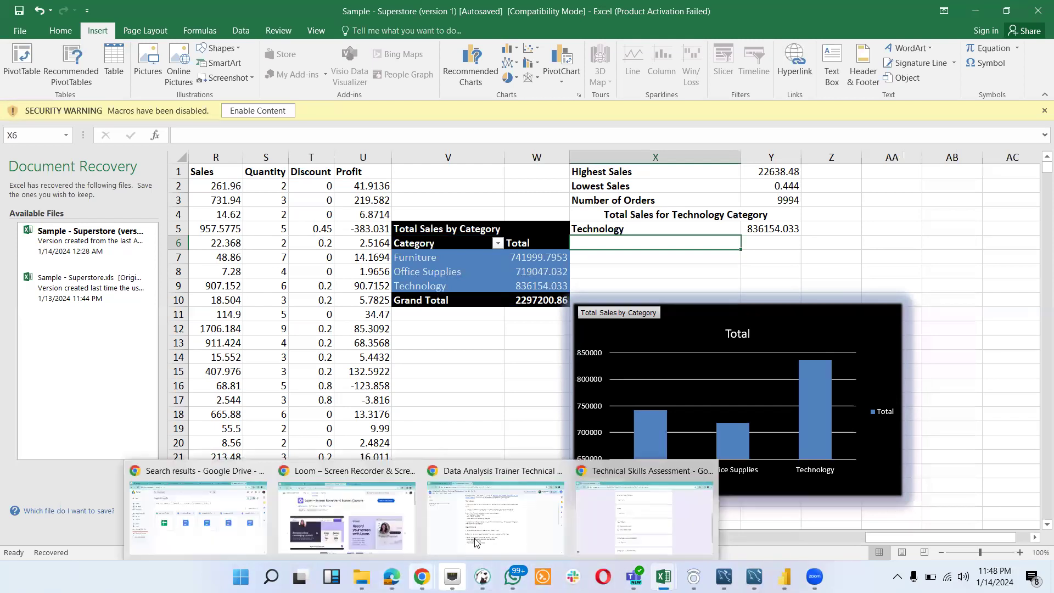
left_click(476, 542)
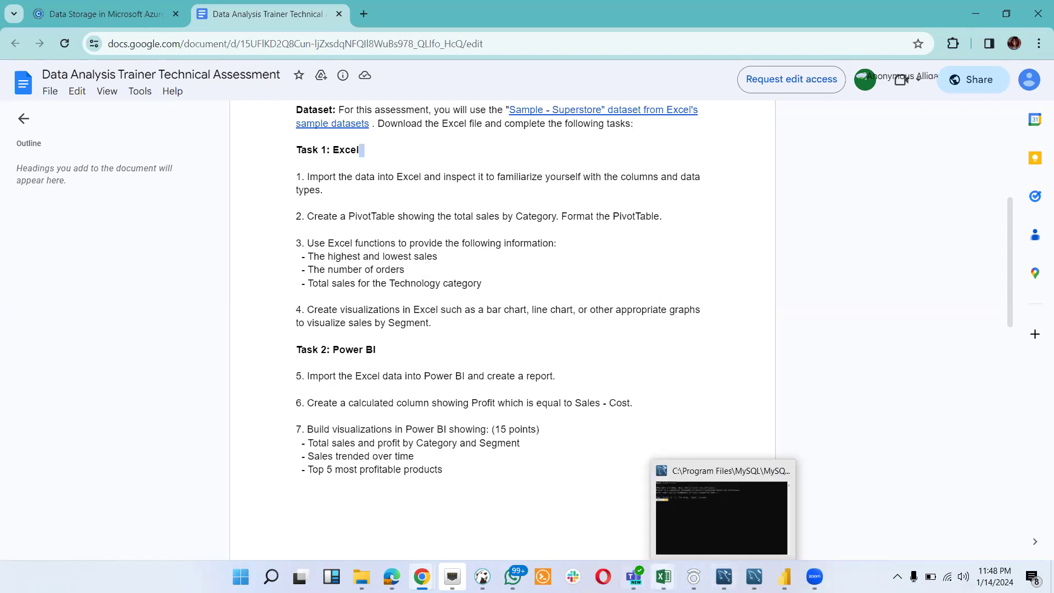
left_click_drag(663, 576, 453, 577)
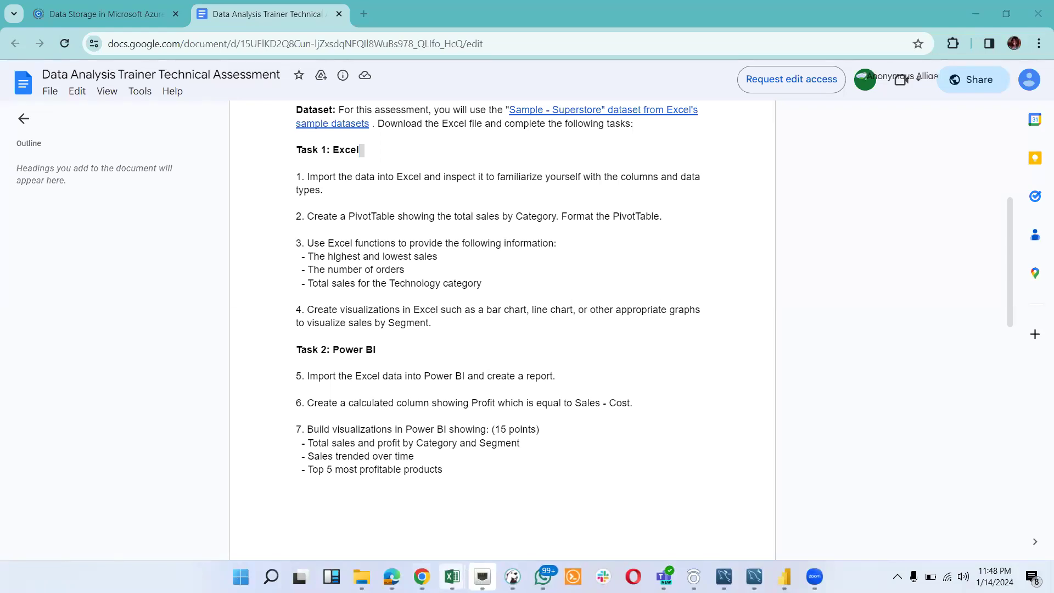
mouse_move(454, 574)
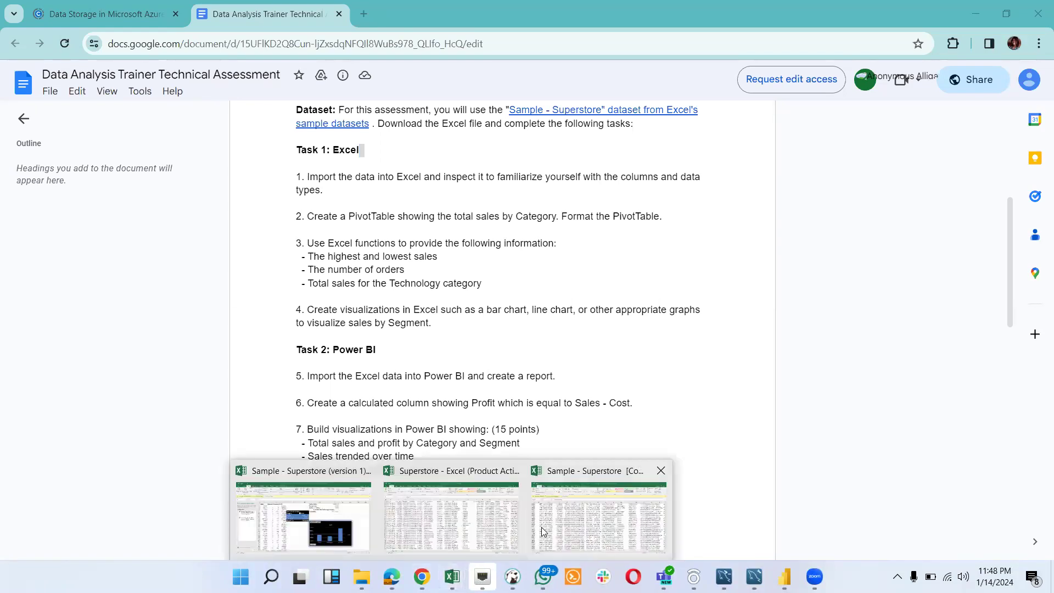
left_click(330, 516)
- Examine the formulas behind Highest Sales and Lowest Sales, and check the Sales column they refer to
left_click(651, 173)
left_click(768, 173)
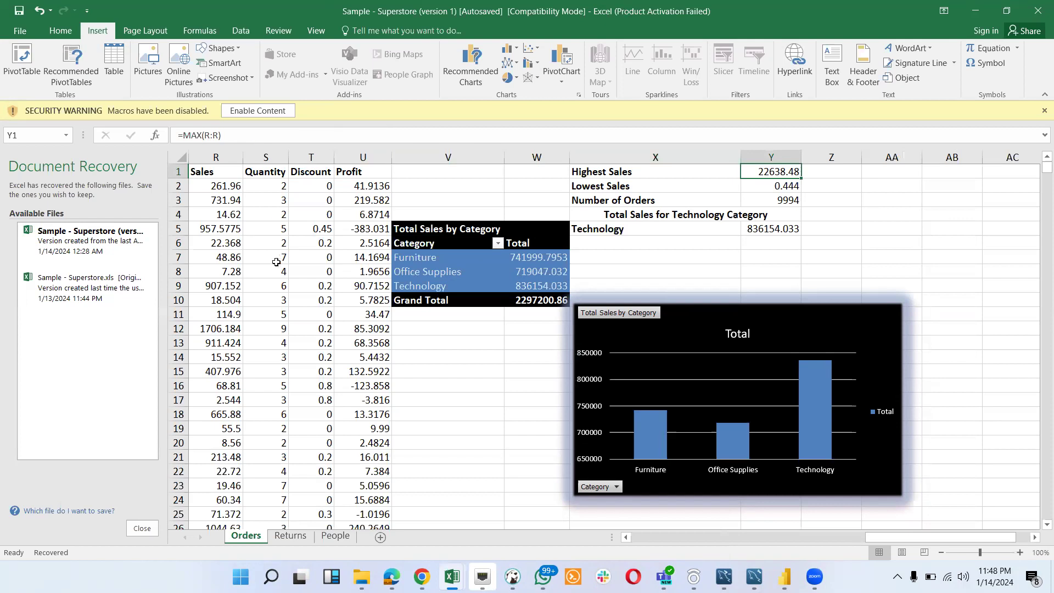
scroll(266, 282, "left", 5)
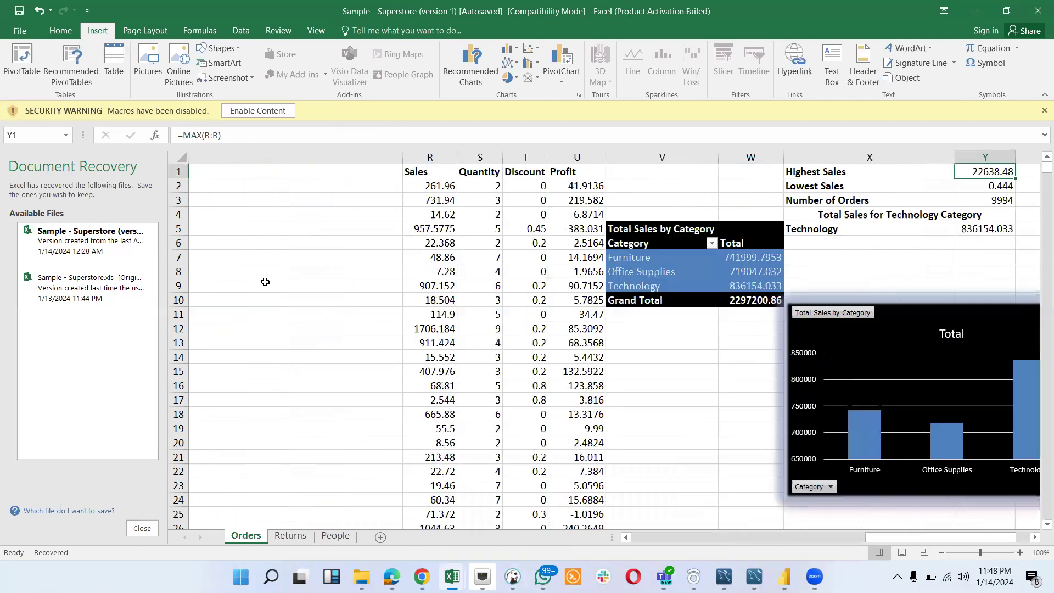
scroll(265, 282, "left", 2)
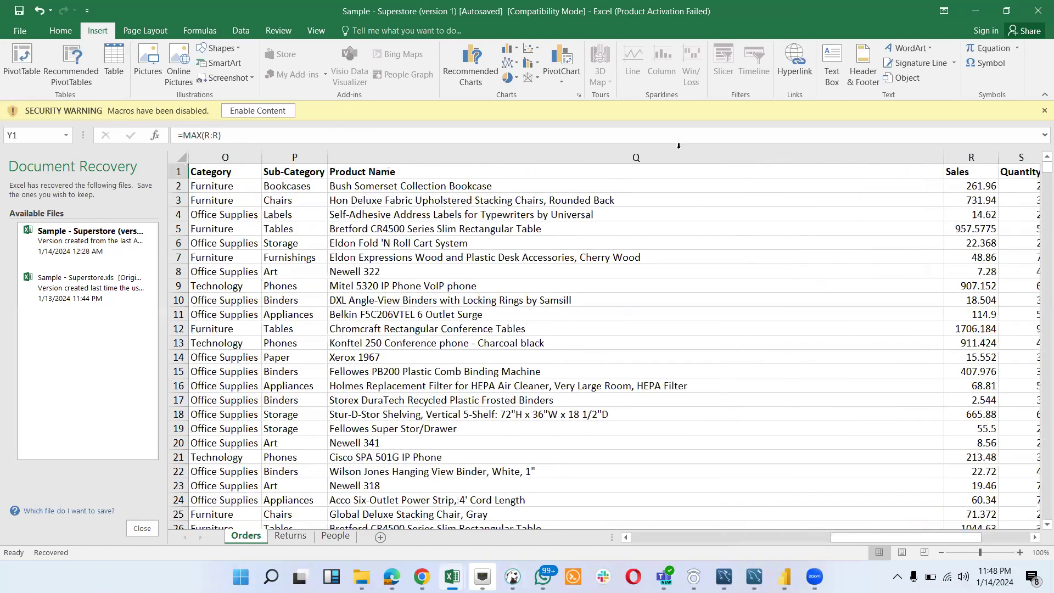
scroll(780, 230, "right", 2)
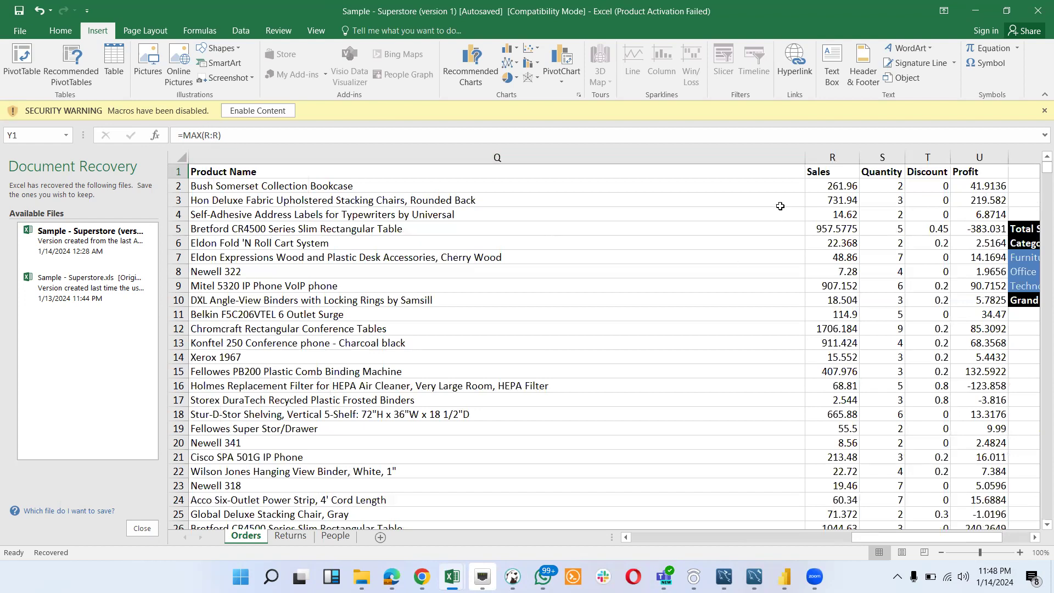
scroll(818, 345, "right", 4)
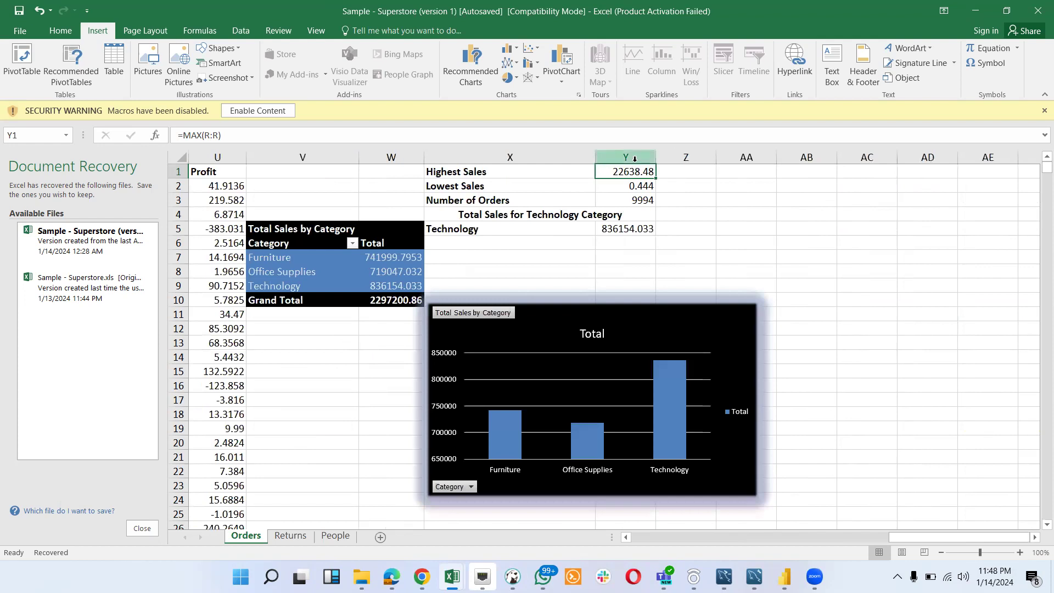
left_click(492, 183)
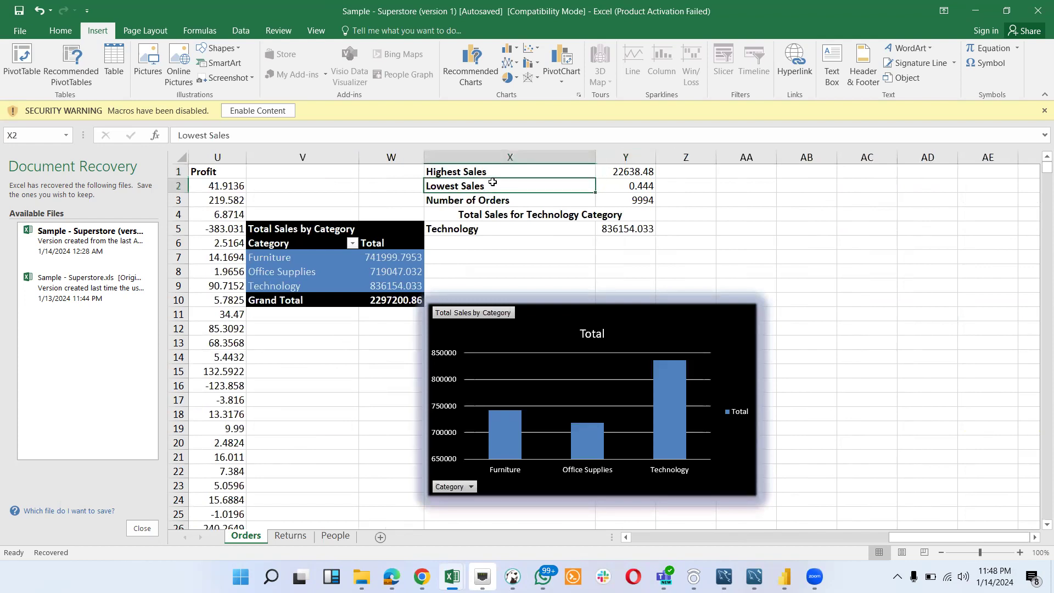
left_click(616, 189)
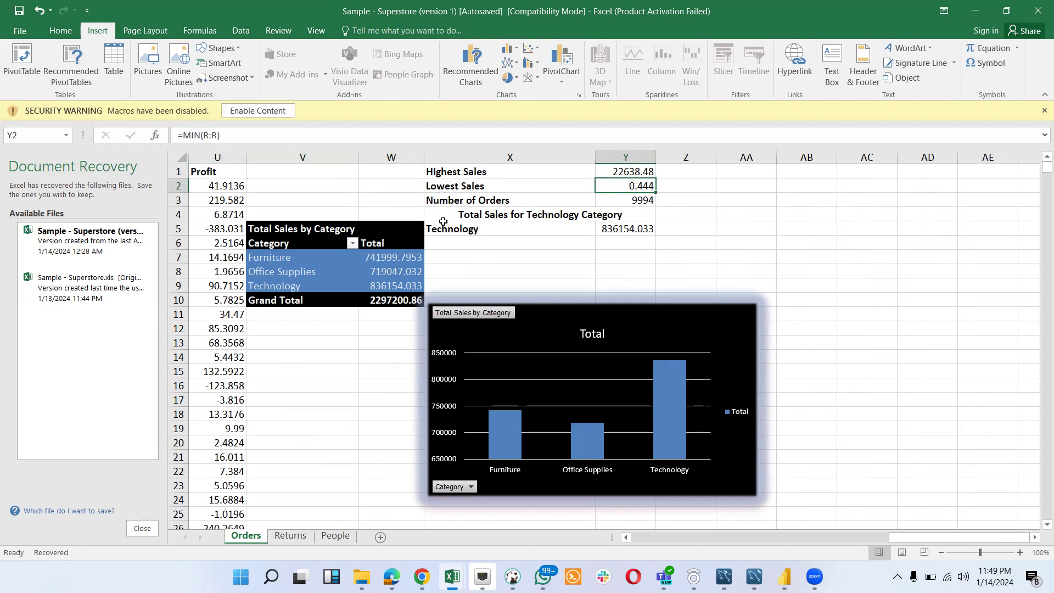
- Reread the remaining Excel function requirements in the Chrome document, and return to the Sample - Superstore (version 1) workbook in Excel
mouse_move(483, 571)
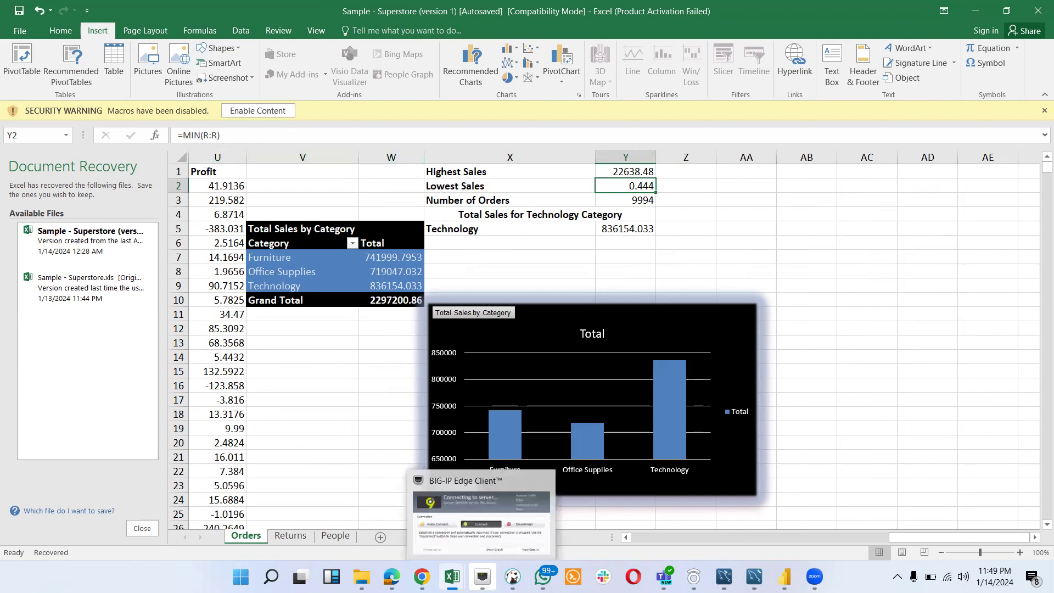
mouse_move(422, 575)
left_click(451, 527)
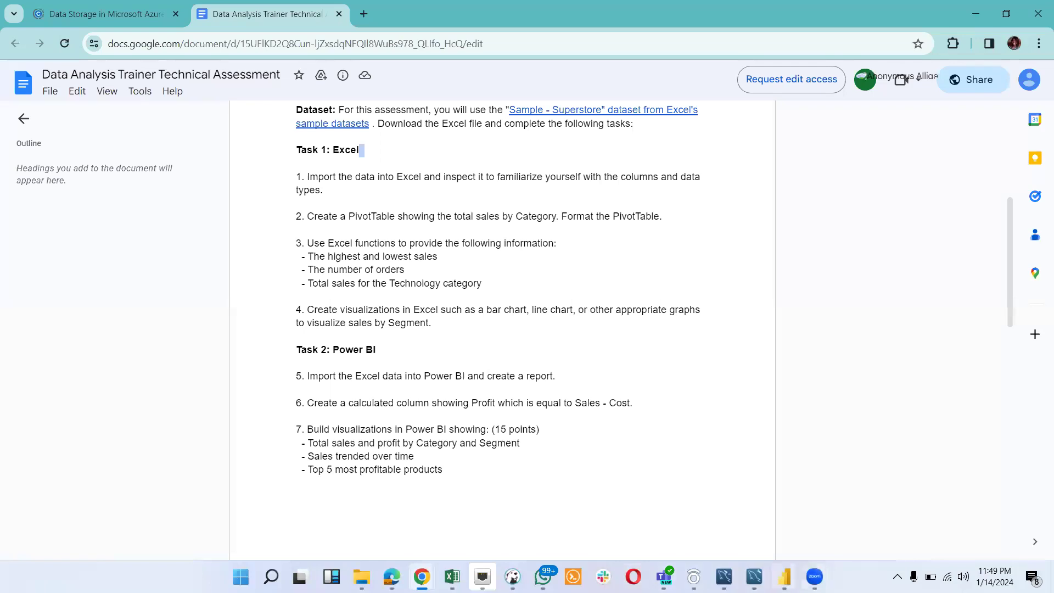
mouse_move(814, 577)
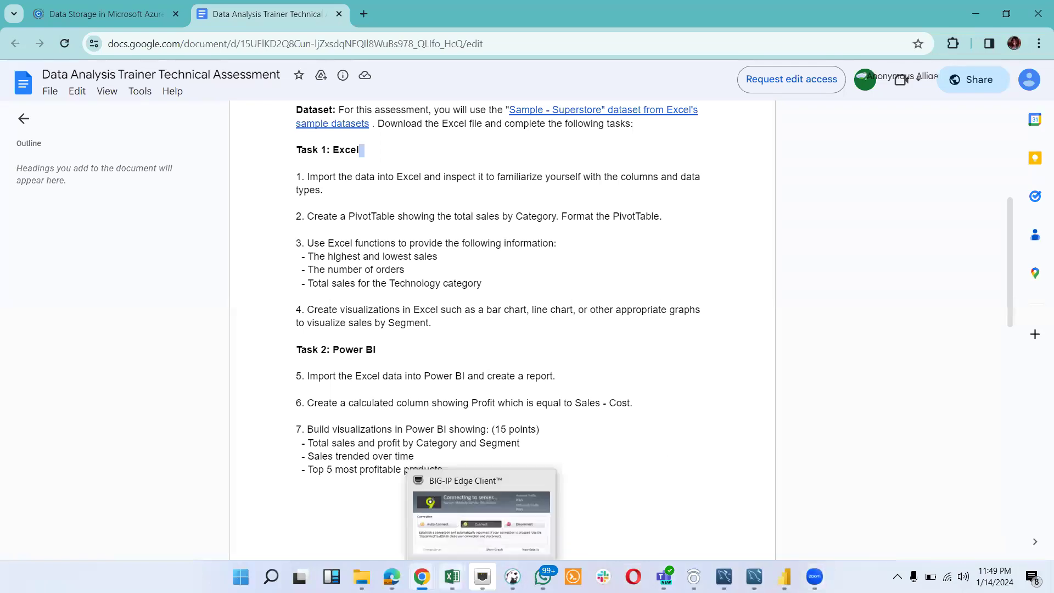
mouse_move(452, 576)
left_click(279, 532)
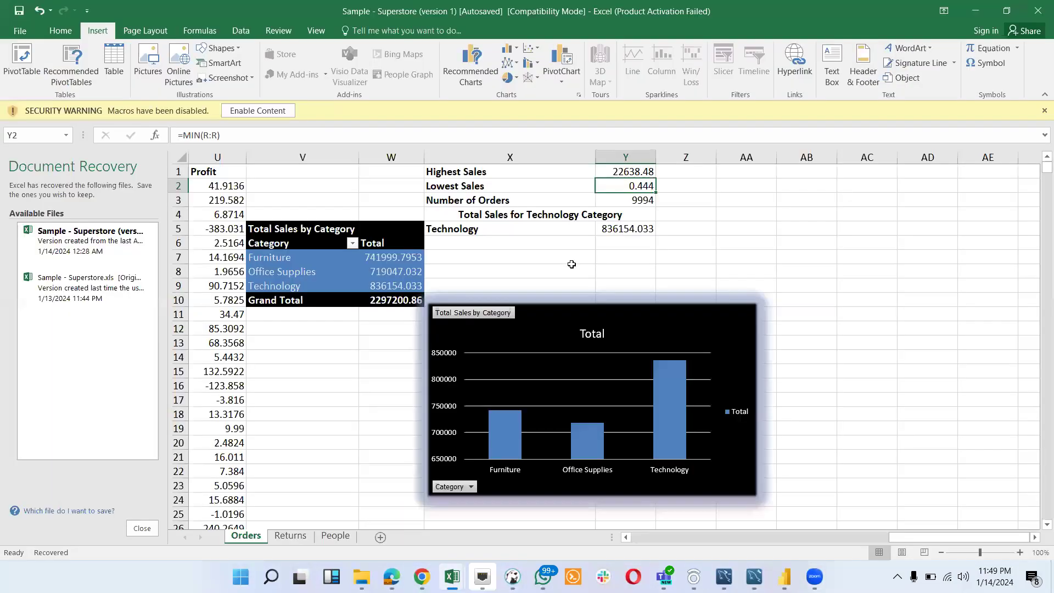
- Examine the SUMIF formula behind the Technology total sales, and check the Category column it refers to
left_click(524, 234)
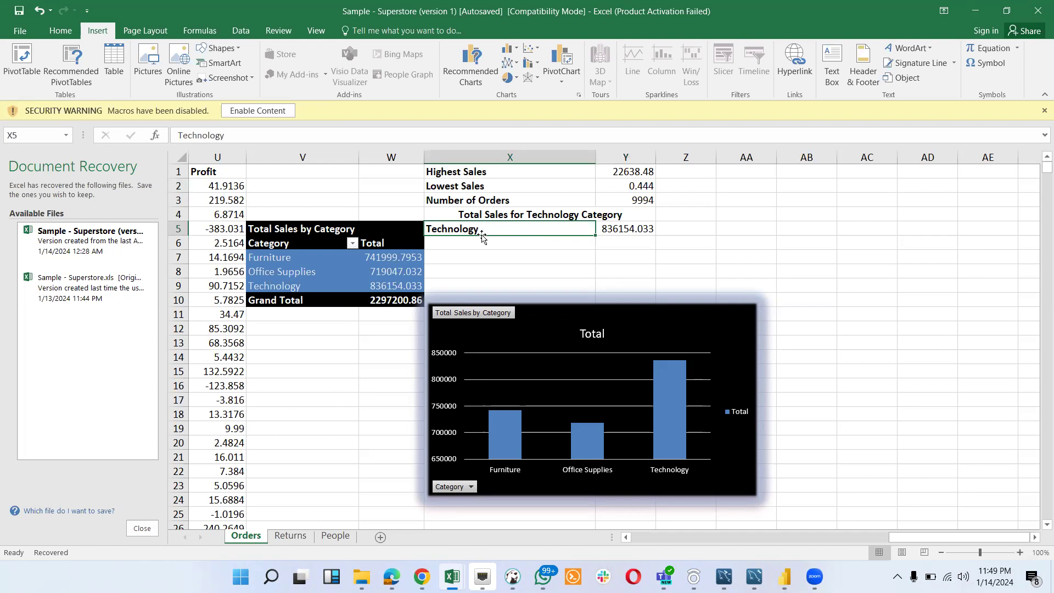
left_click(630, 228)
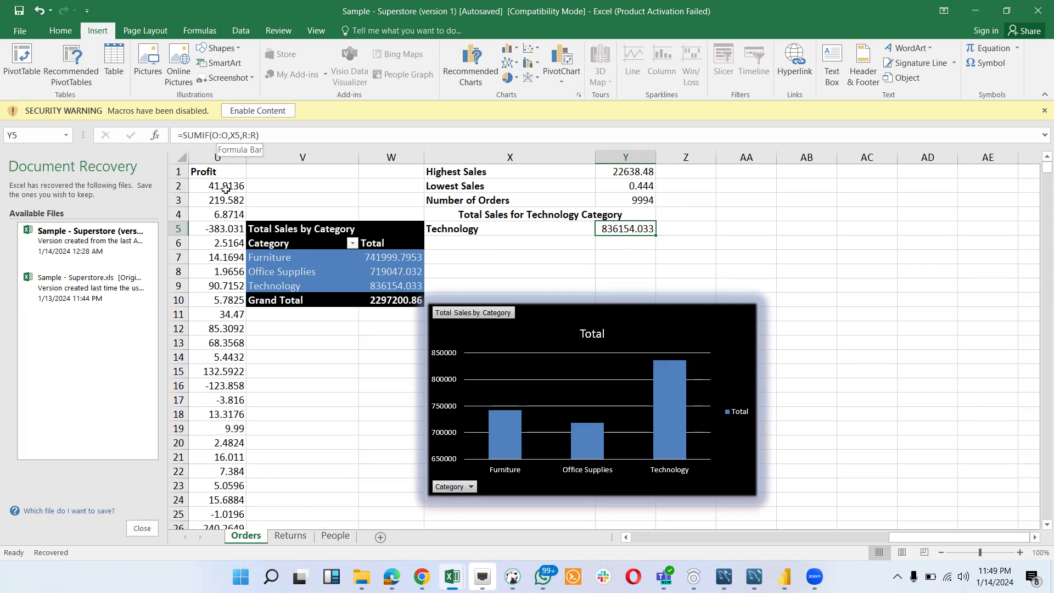
scroll(225, 188, "left", 3)
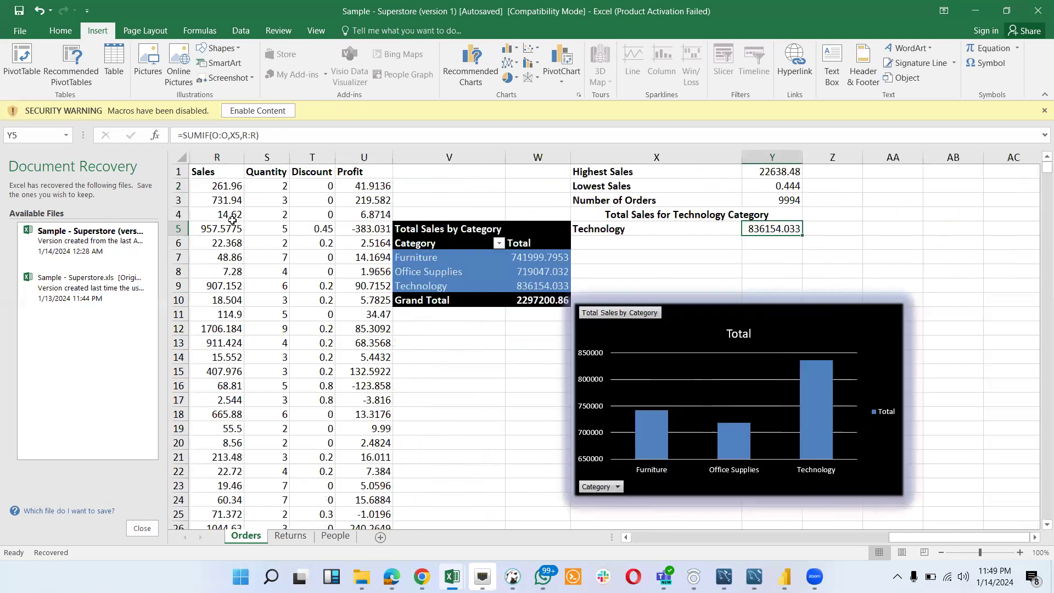
scroll(232, 220, "left", 2)
scroll(232, 219, "left", 3)
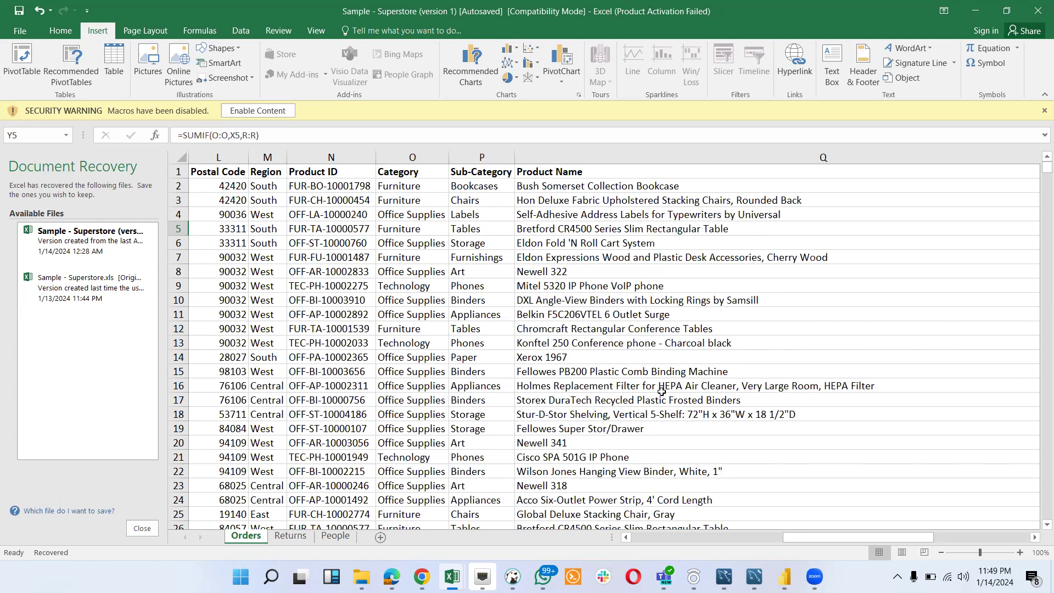
scroll(662, 392, "right", 4)
scroll(662, 392, "right", 2)
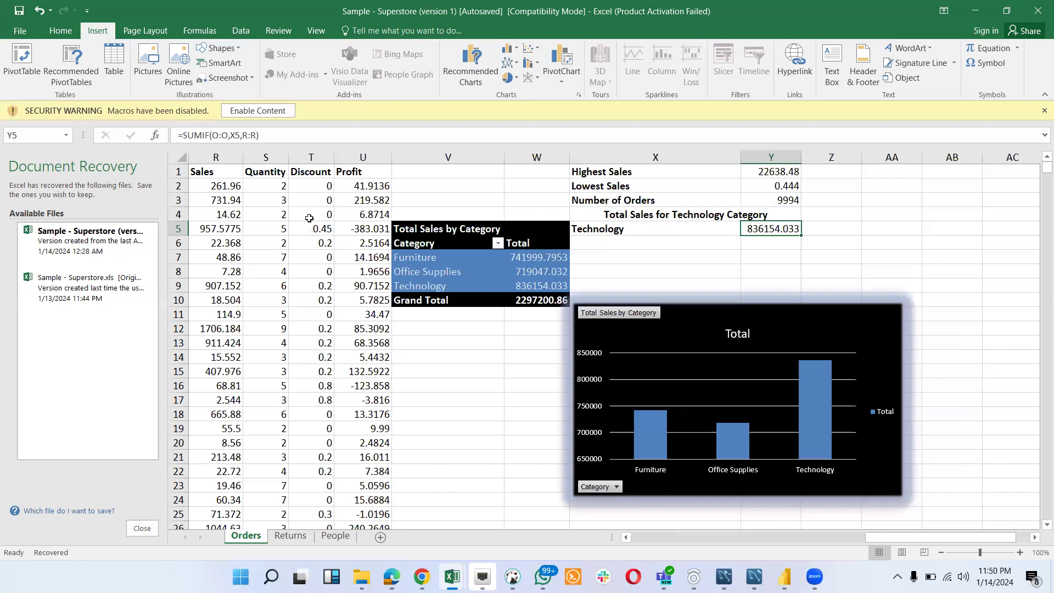
- Check the Sales column used by the SUMIF formula, and compare its result with the PivotTable's Technology total
scroll(306, 218, "left", 10)
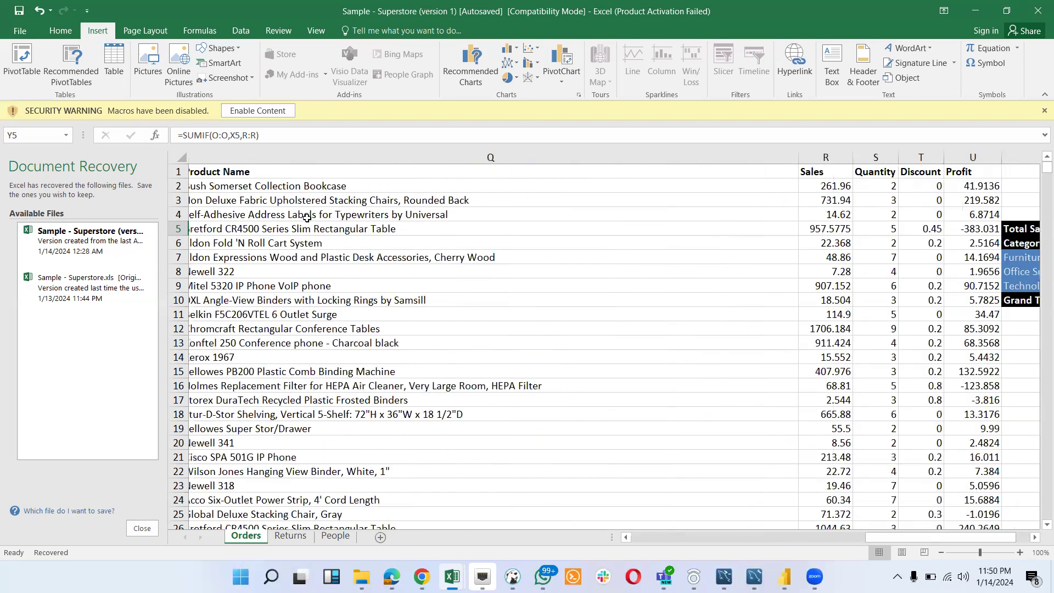
scroll(307, 219, "right", 8)
scroll(659, 217, "right", 1)
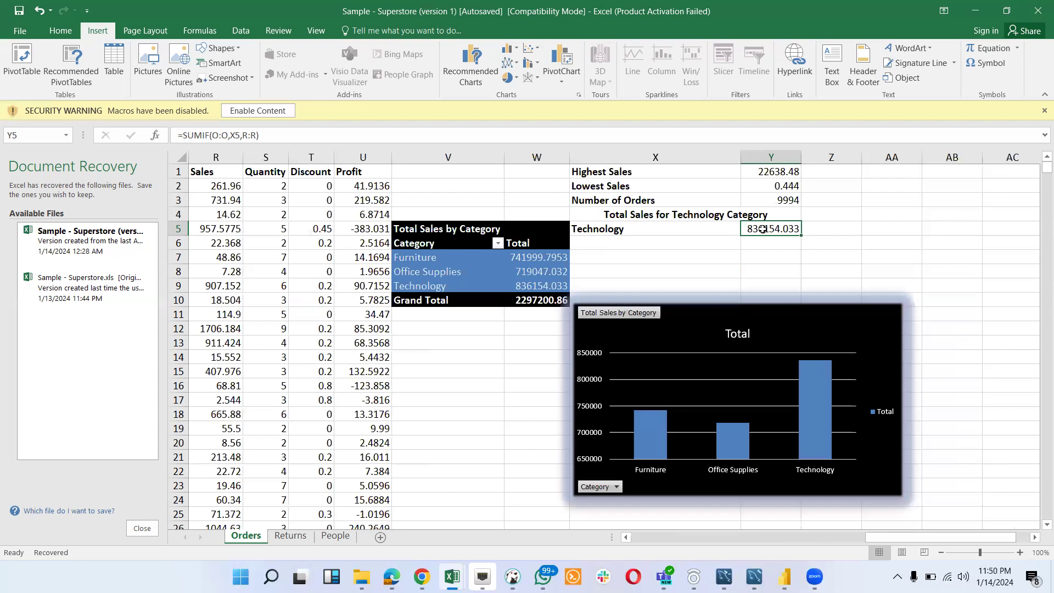
left_click(535, 291)
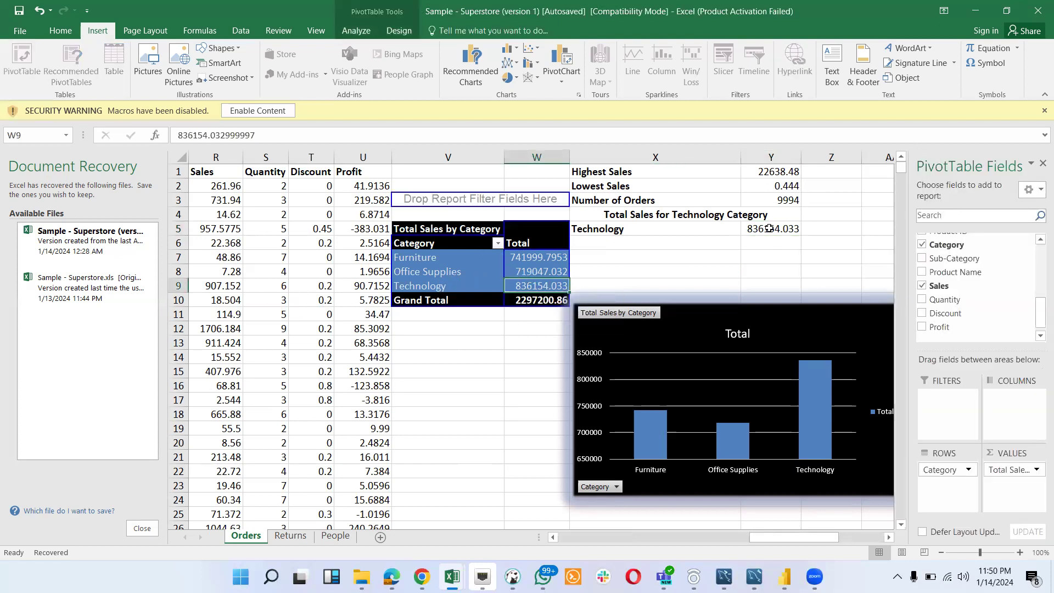
left_click(642, 273)
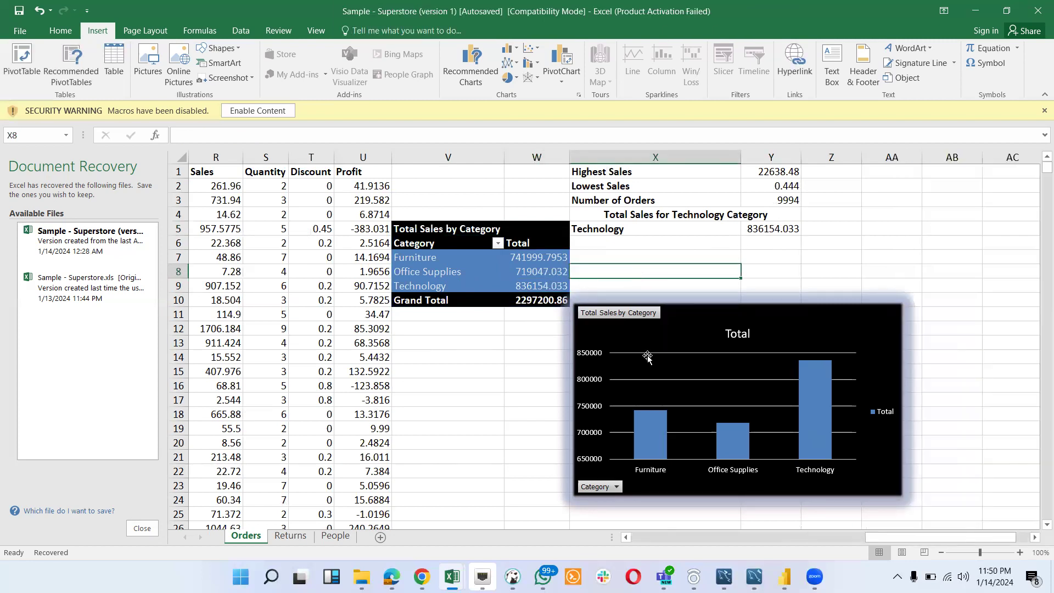
- Read the Excel visualization task in the Chrome document, and select the PivotChart in the Sample - Superstore (version 1) workbook
mouse_move(422, 577)
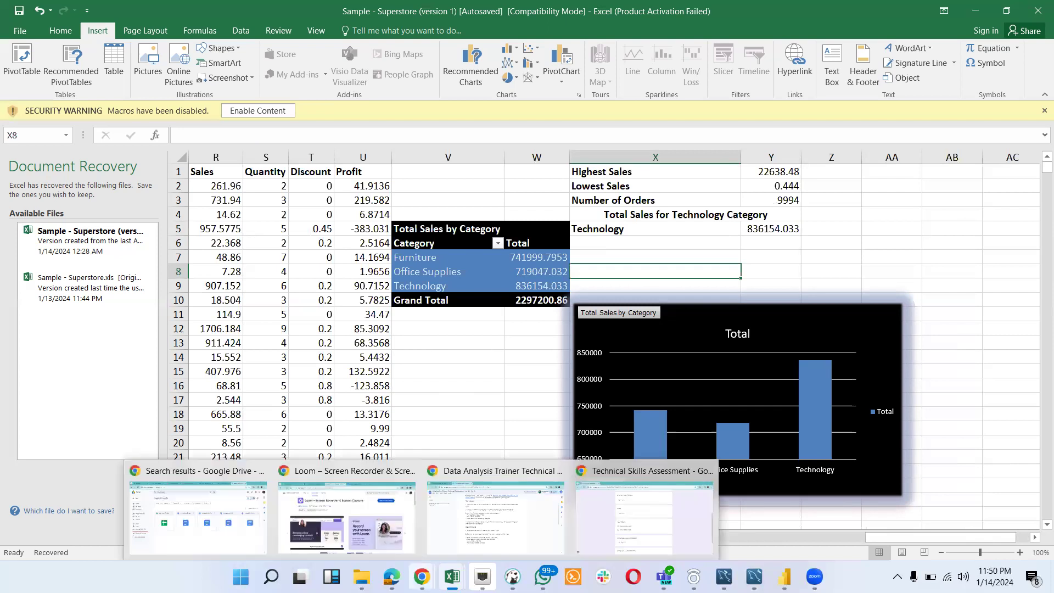
left_click(485, 528)
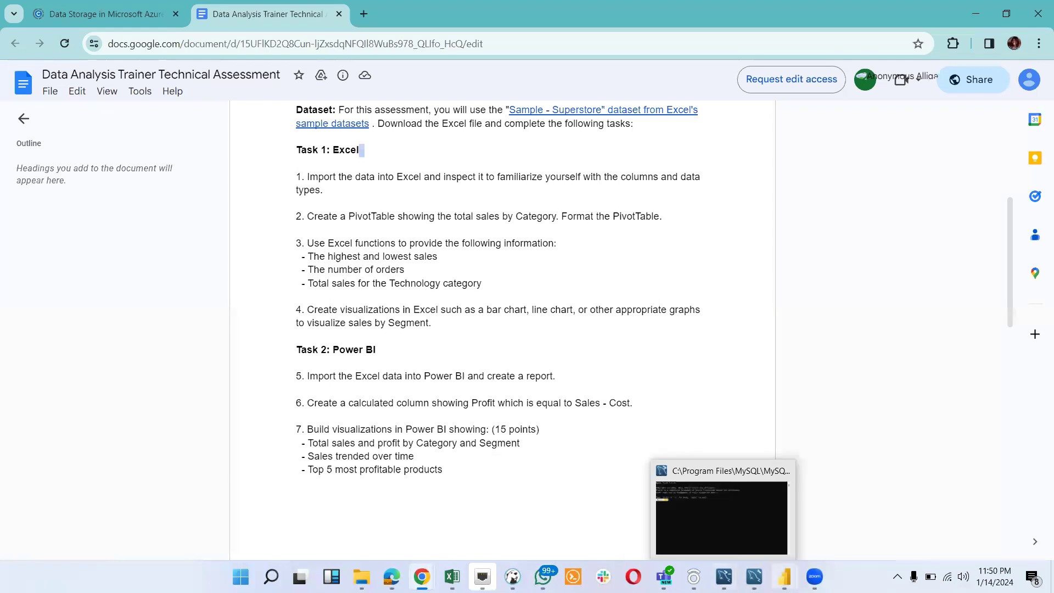
mouse_move(785, 577)
mouse_move(452, 577)
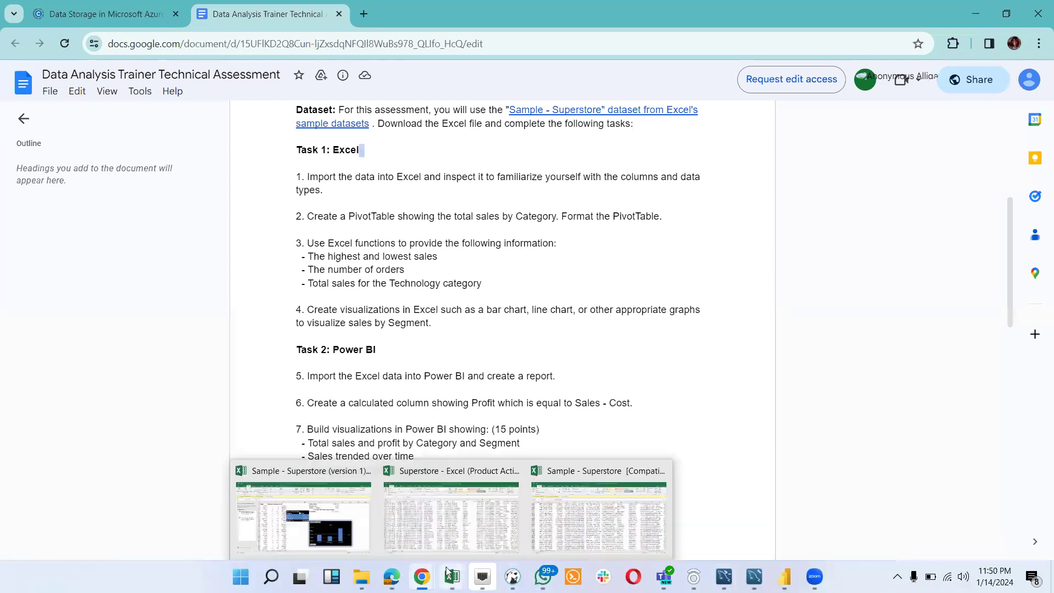
left_click(353, 516)
left_click(667, 331)
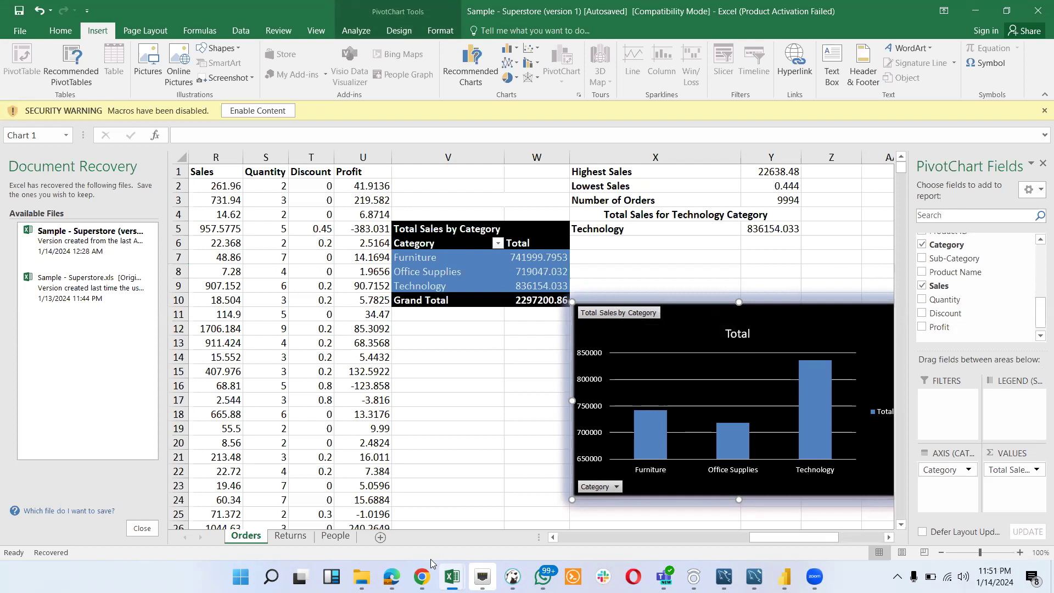
- Read the Power BI tasks in the Chrome document, and view the Supermart Sales Report's Superstore table and dashboard in Power BI
mouse_move(429, 574)
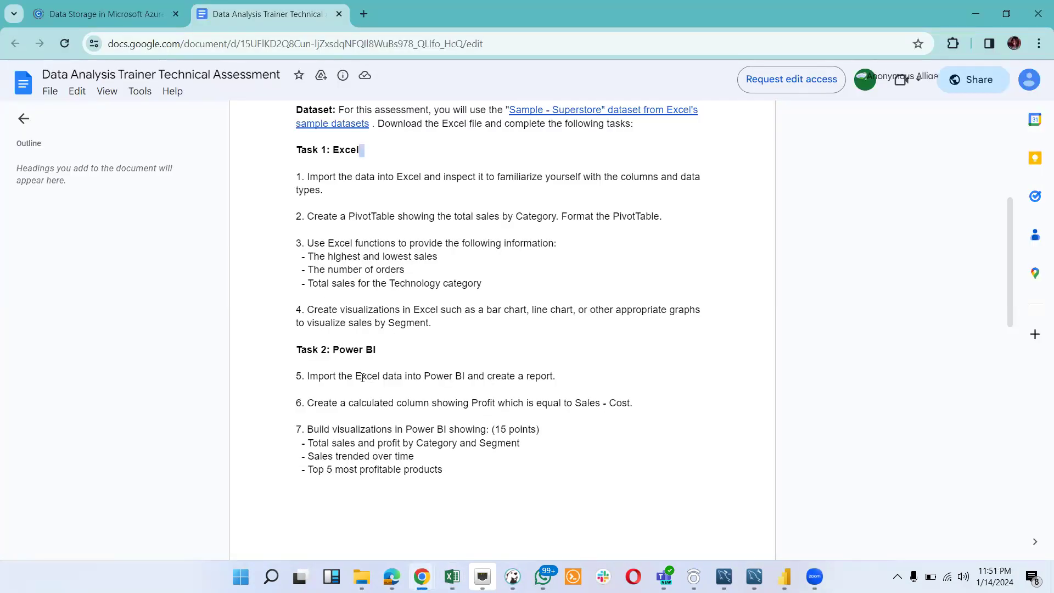
scroll(362, 378, "down", 3)
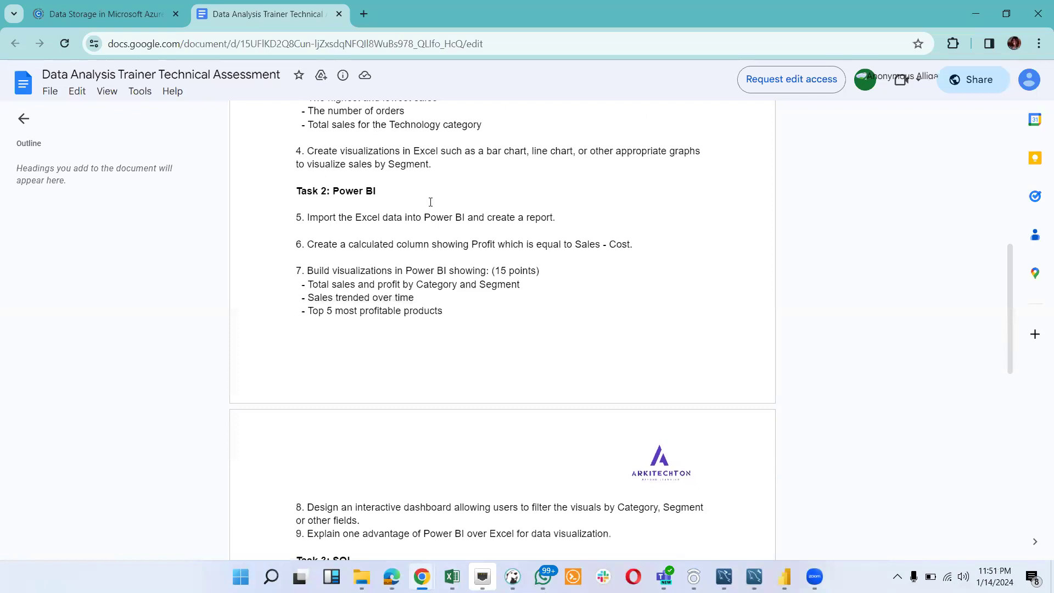
mouse_move(784, 576)
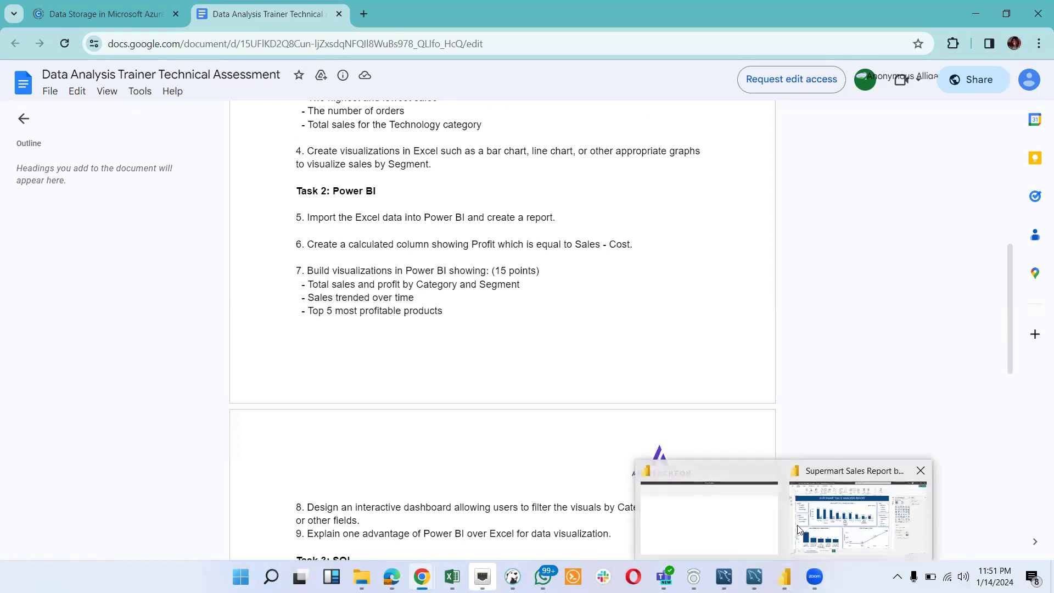
left_click(802, 530)
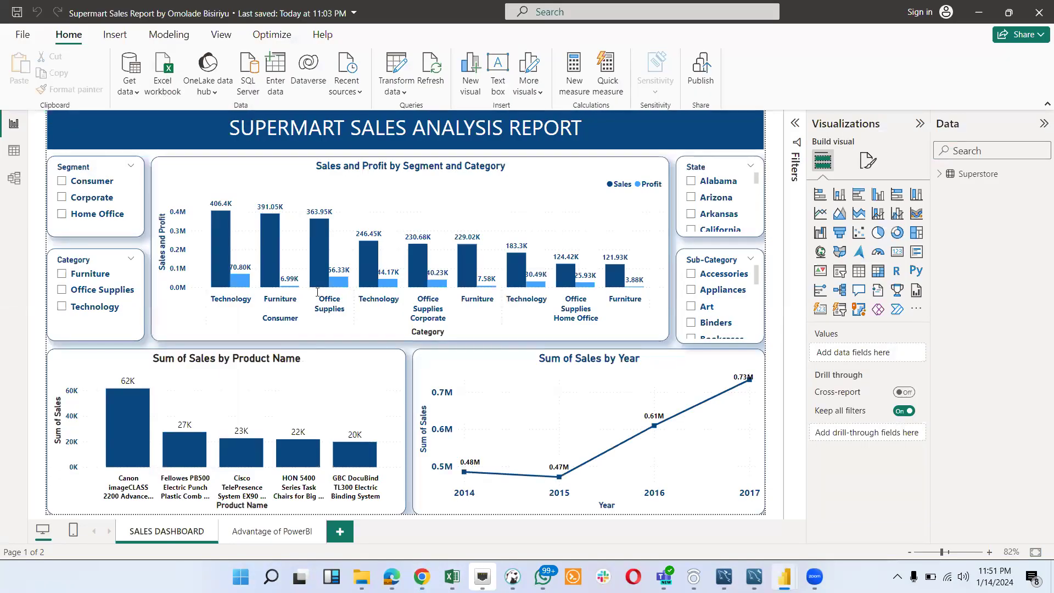
left_click(13, 152)
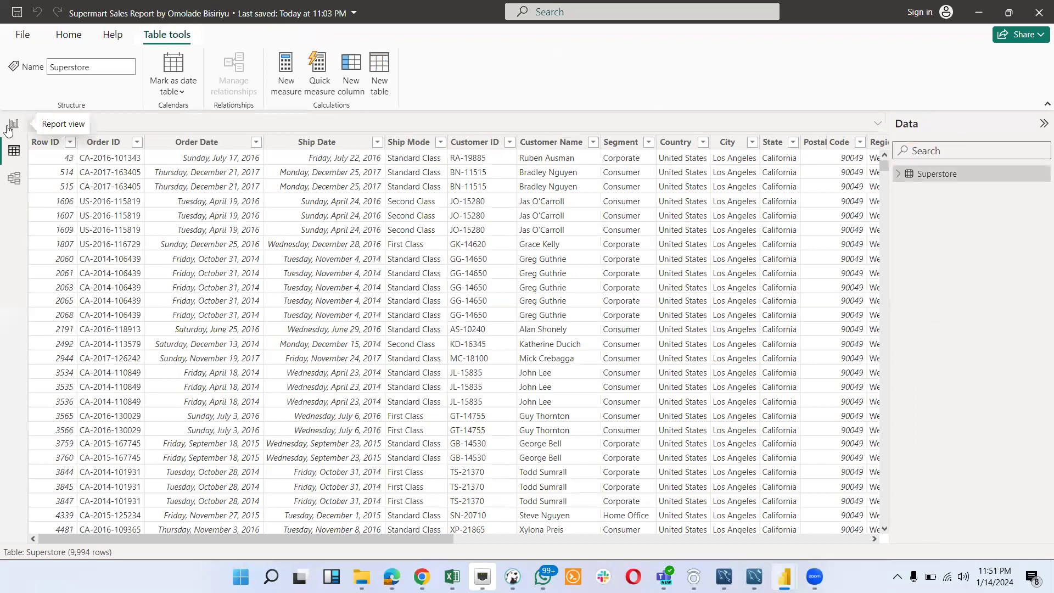
left_click(14, 125)
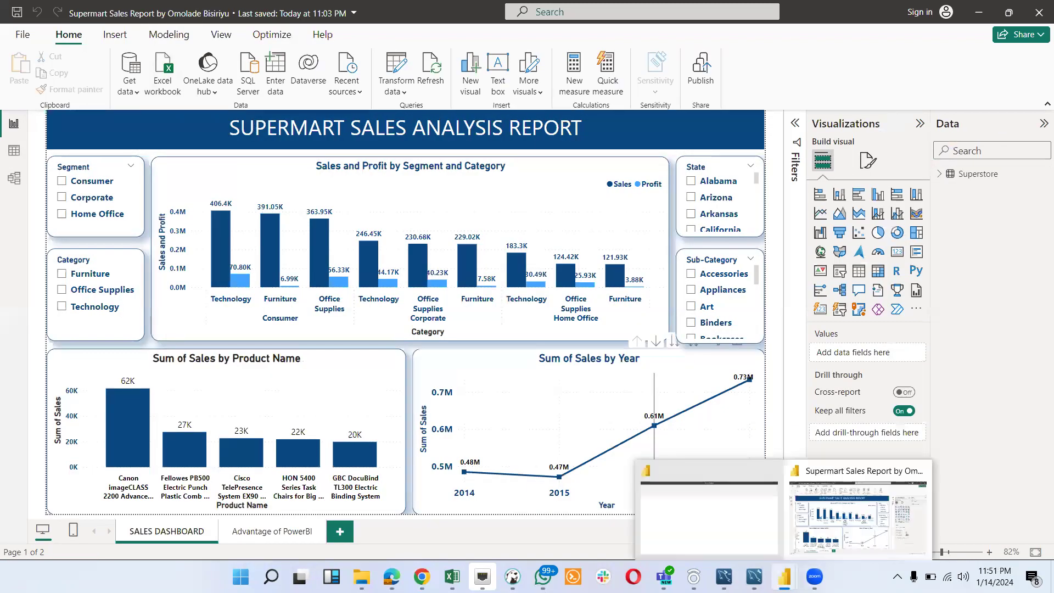
- Review the calculated column and remaining Power BI requirements in the Chrome document, and return to the Supermart Sales Report in Power BI
mouse_move(784, 577)
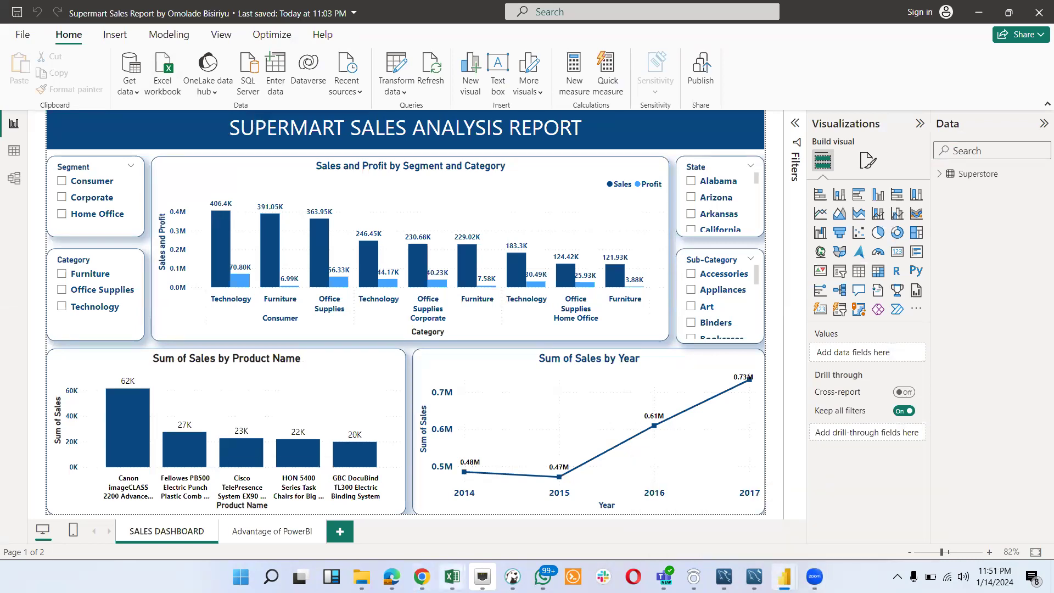
mouse_move(452, 576)
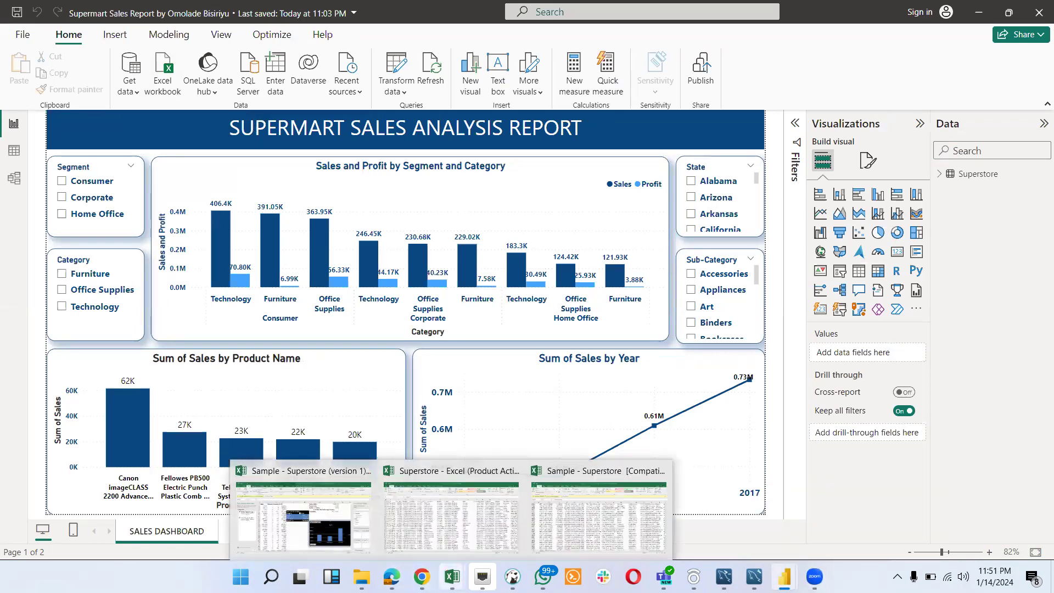
left_click(500, 511)
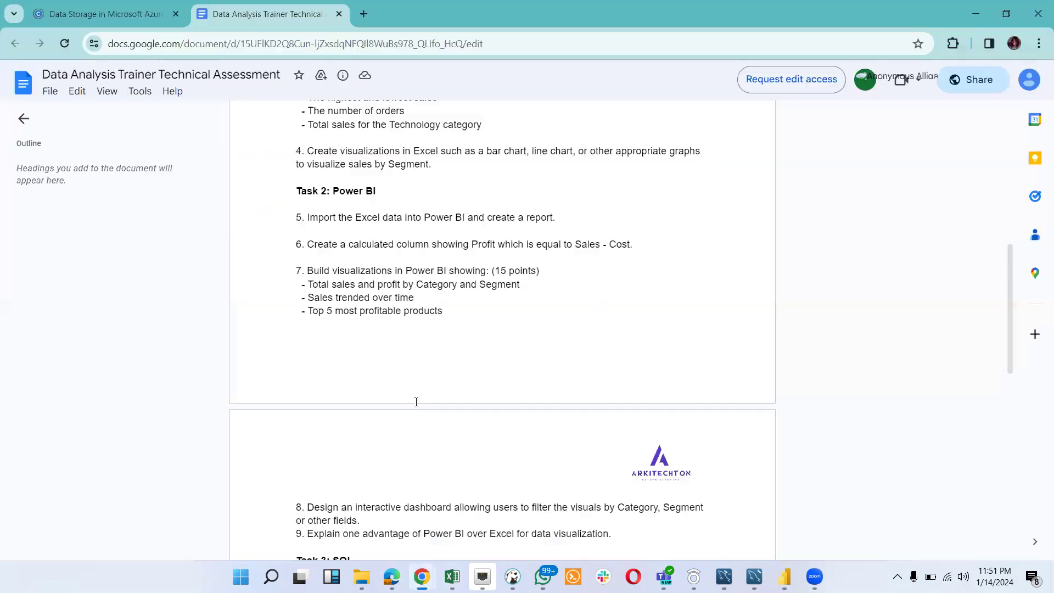
scroll(478, 338, "down", 3)
scroll(478, 337, "up", 3)
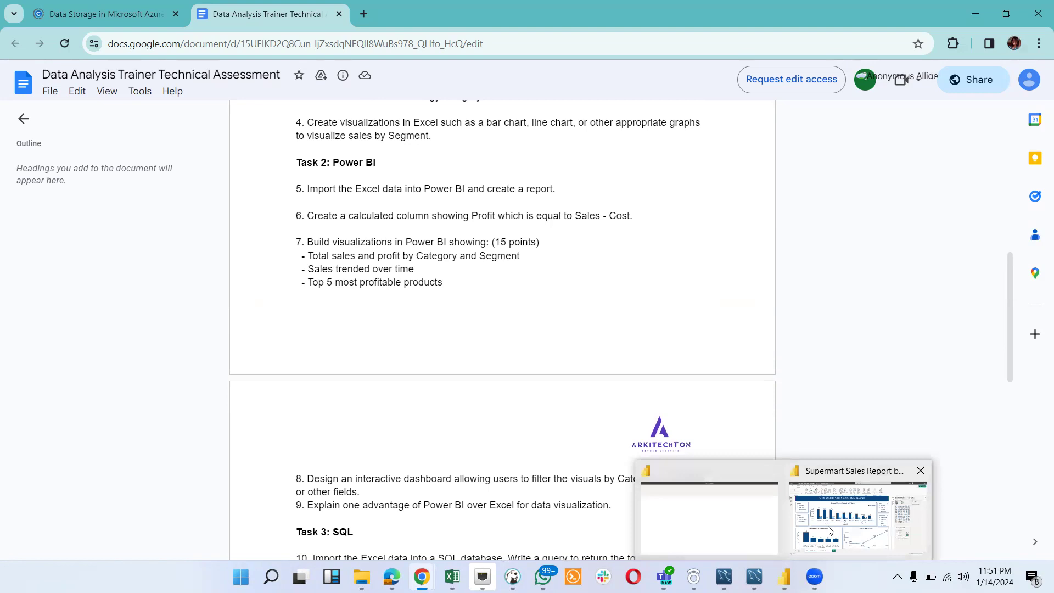
left_click(832, 525)
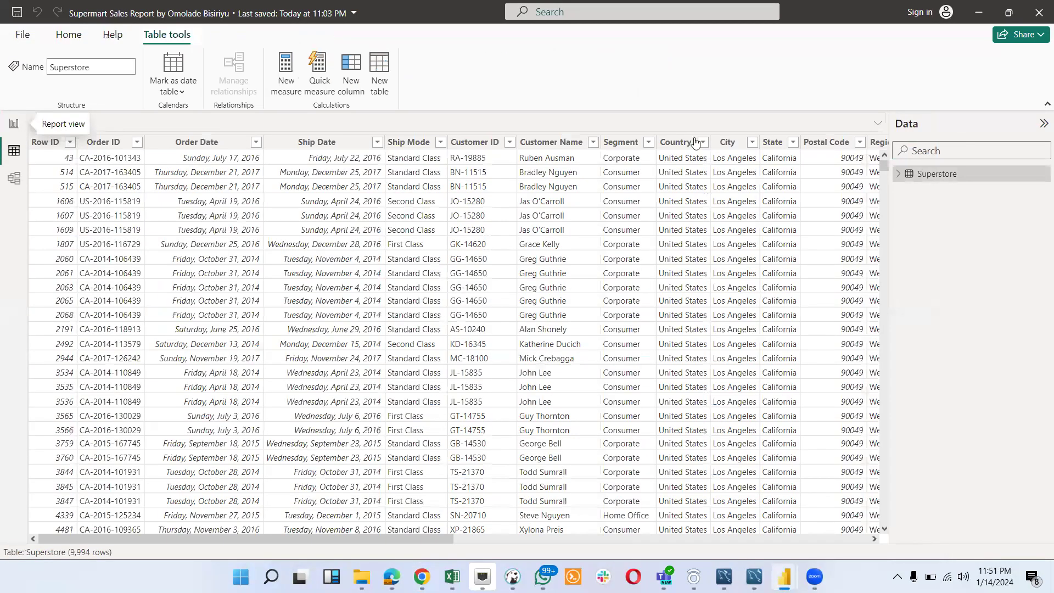
- Look through the Superstore table's columns in Power BI, and switch to the Sample - Superstore (version 1) workbook in Excel to check its columns
left_click(14, 150)
scroll(643, 365, "right", 8)
mouse_move(453, 576)
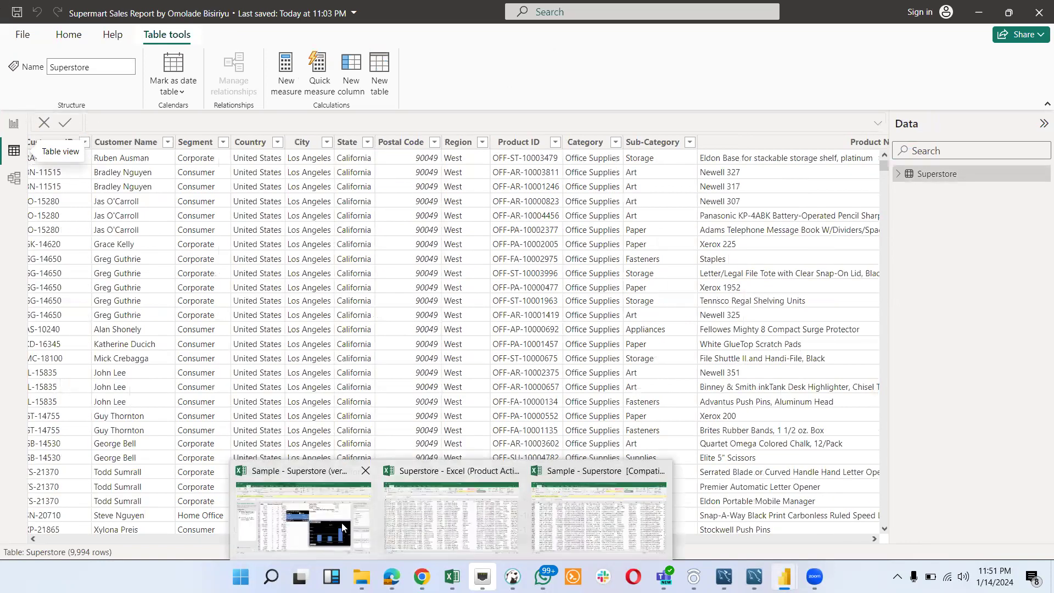
left_click(311, 493)
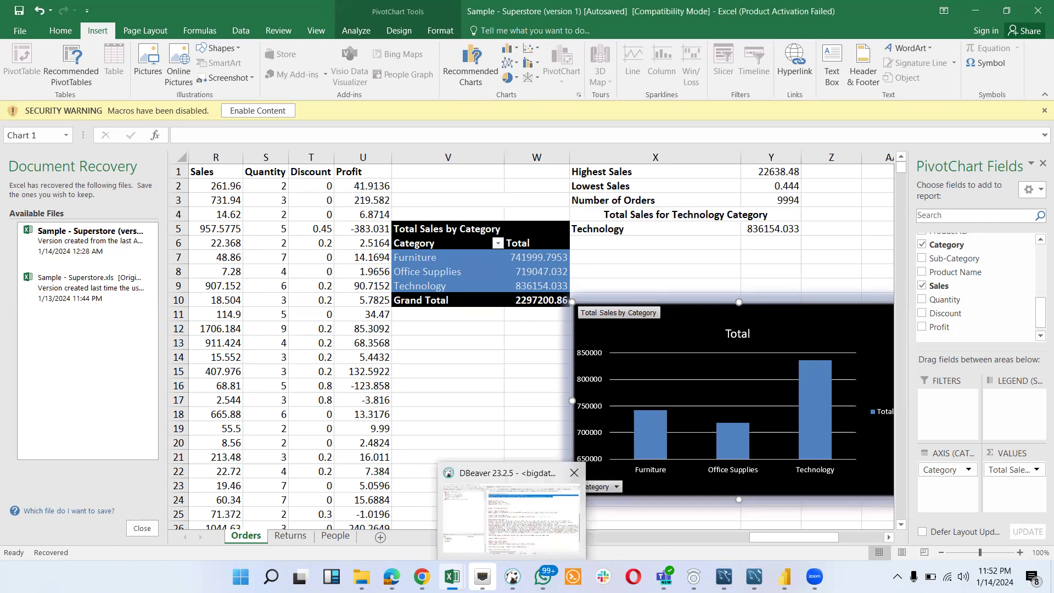
- Switch to the Supermart Sales Report in Power BI, examine the Cost column's formula in the Superstore table, and return to the report view
mouse_move(543, 576)
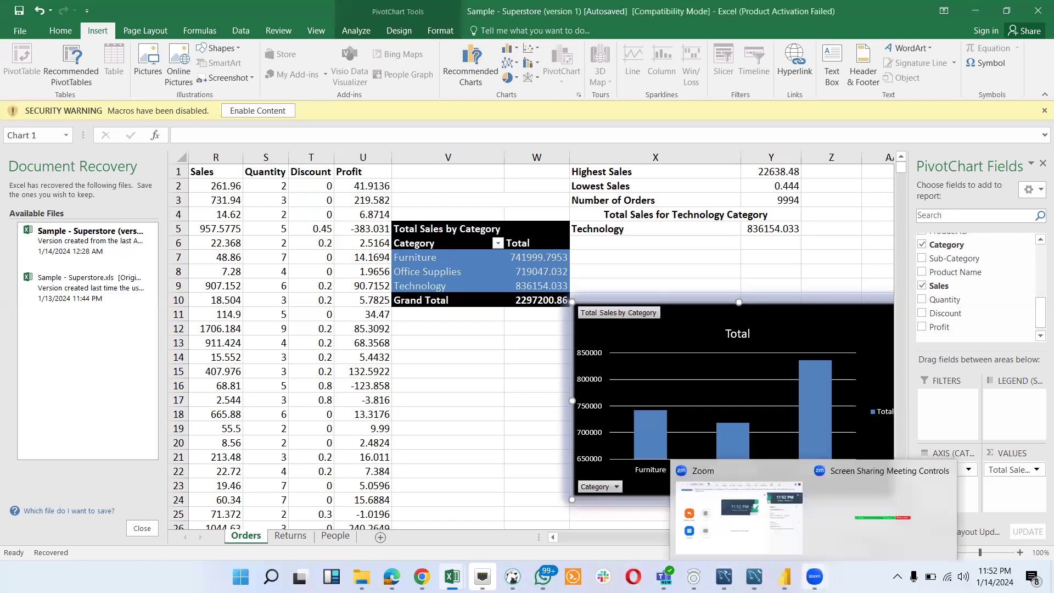
mouse_move(784, 576)
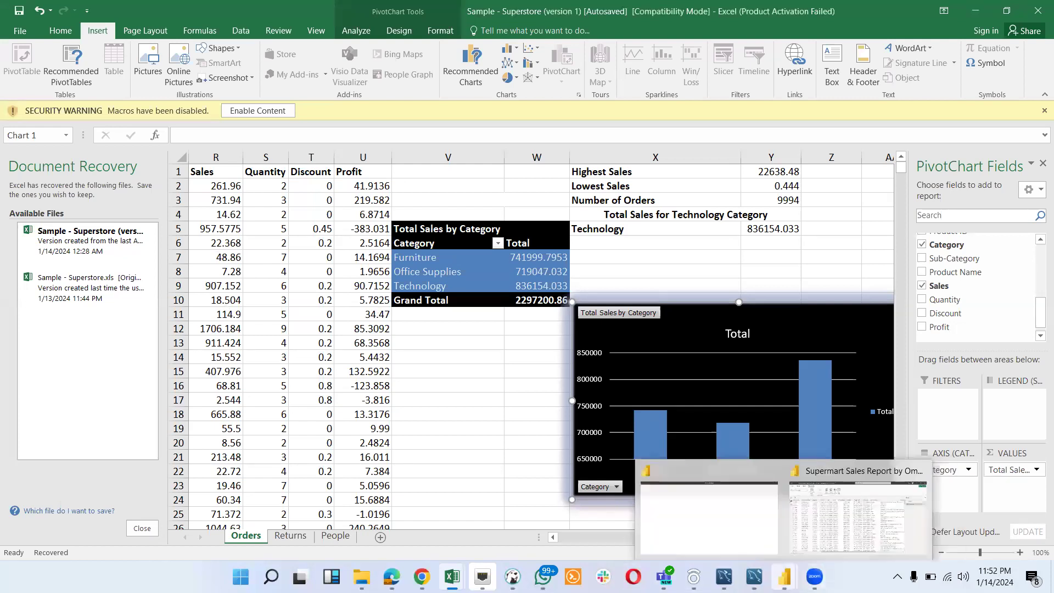
left_click(830, 532)
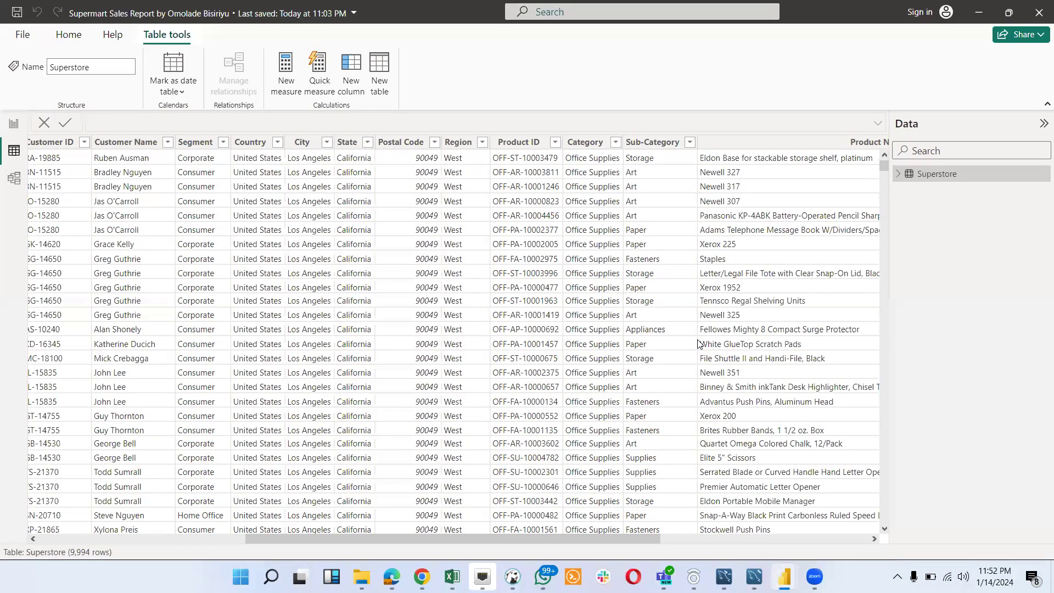
scroll(698, 343, "right", 5)
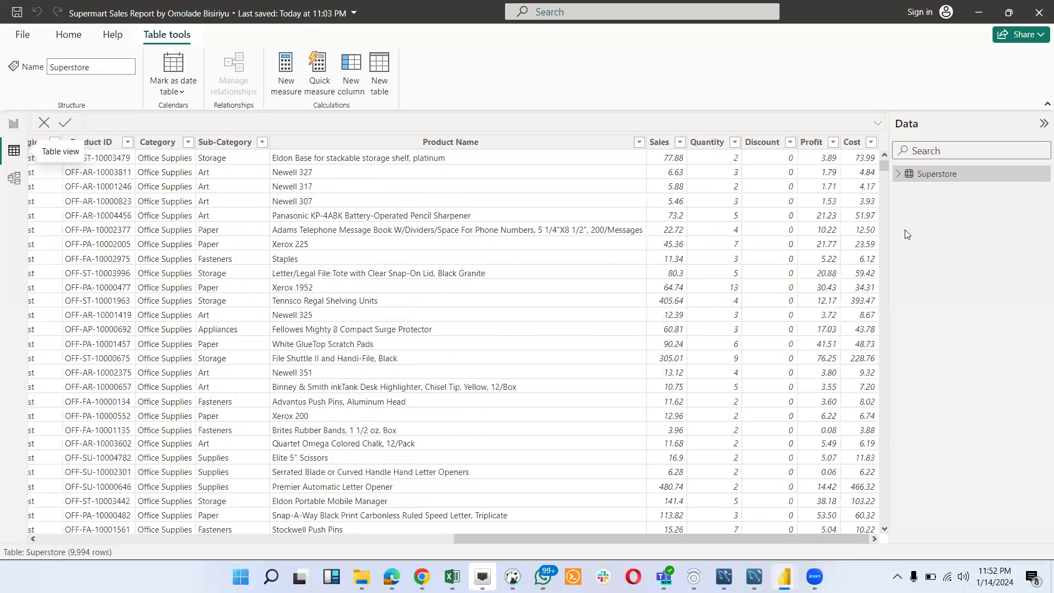
left_click(853, 143)
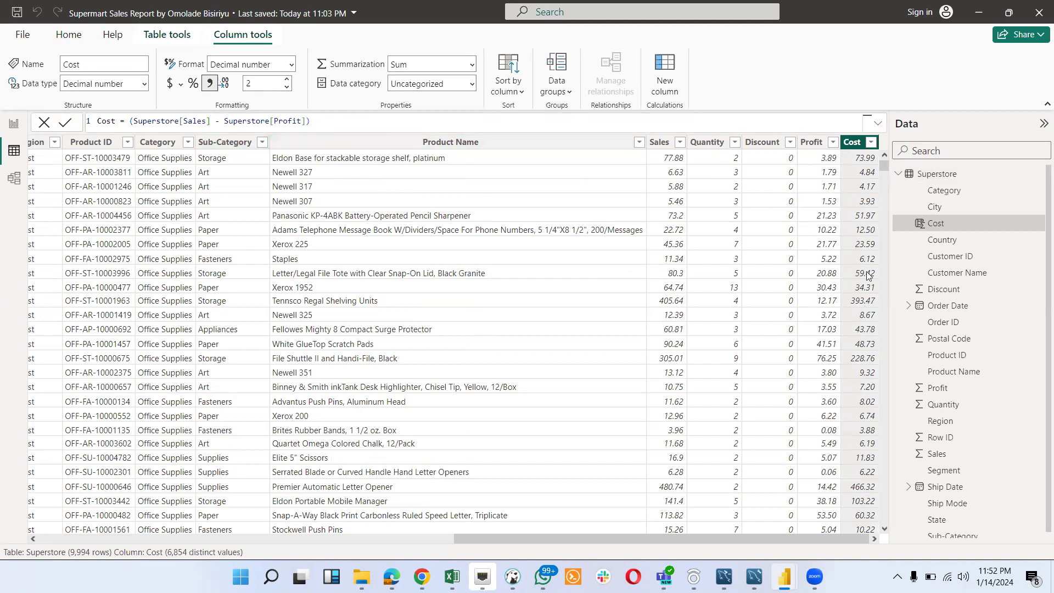
left_click(17, 123)
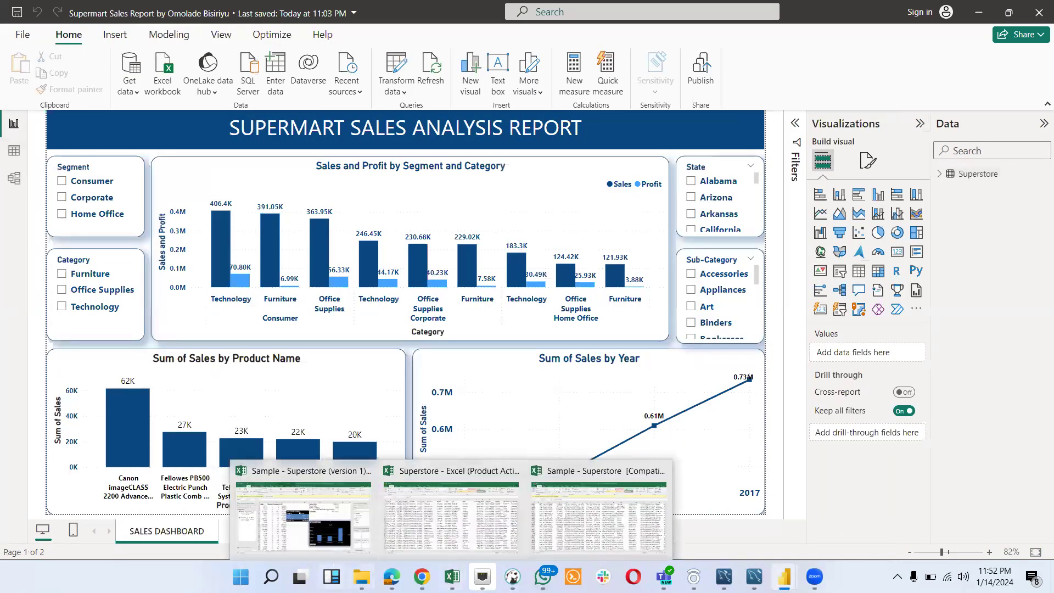
- Reread the Power BI visualization requirements in the Chrome document, and reopen the sales dashboard in Power BI
left_click(499, 514)
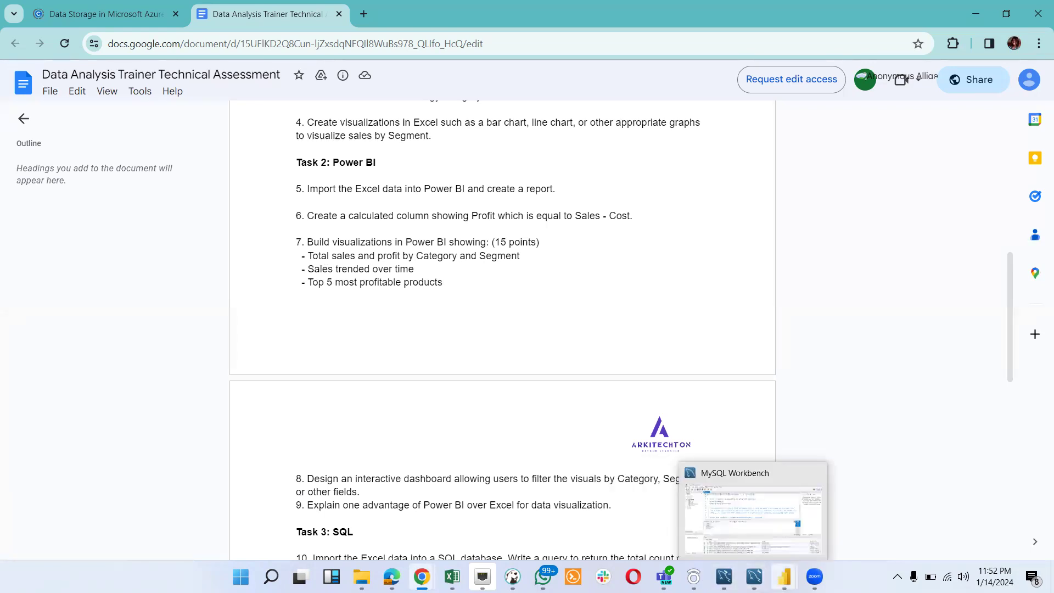
mouse_move(785, 577)
left_click(828, 532)
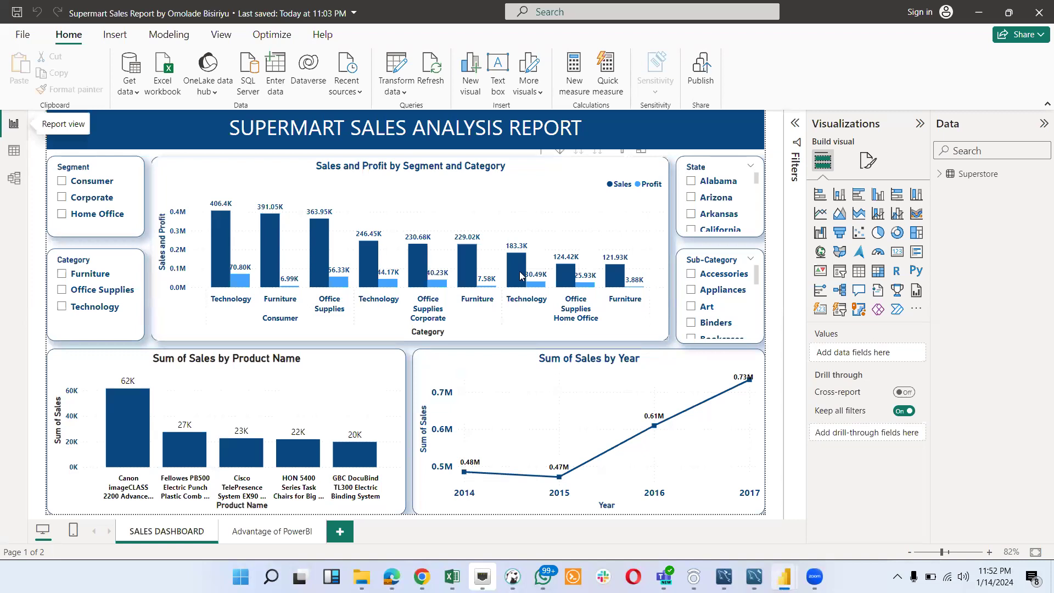
- Recheck the Power BI visualization requirements in the Chrome assessment document, and return to the sales dashboard in Power BI
mouse_move(452, 577)
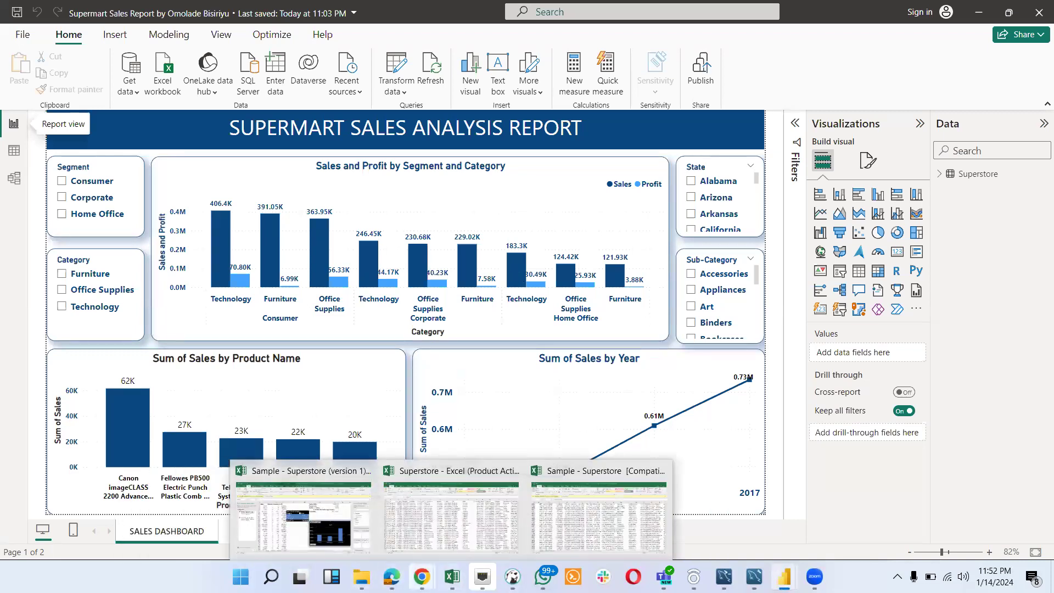
left_click(472, 514)
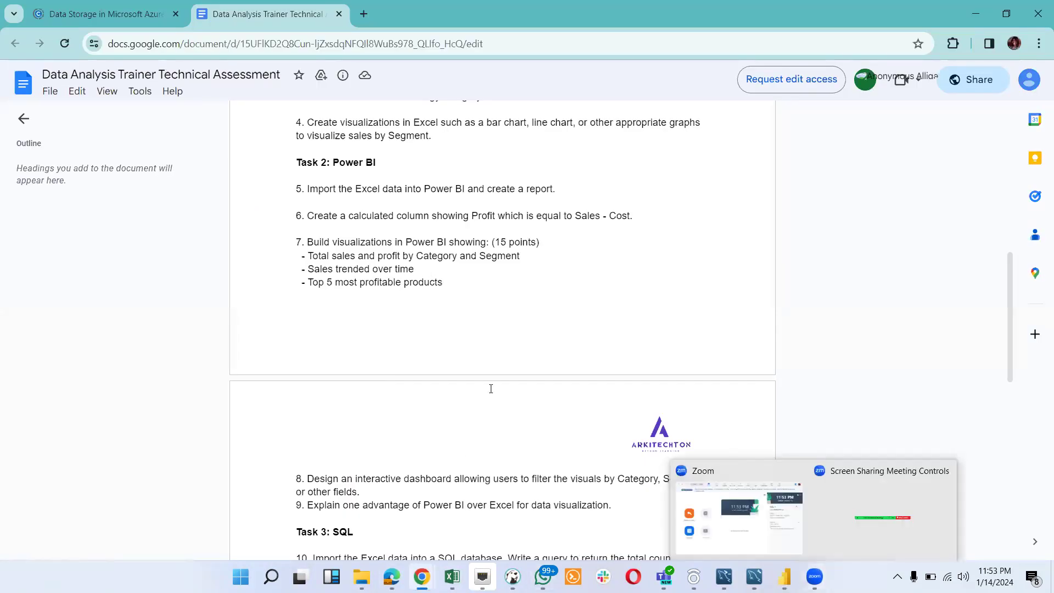
mouse_move(785, 577)
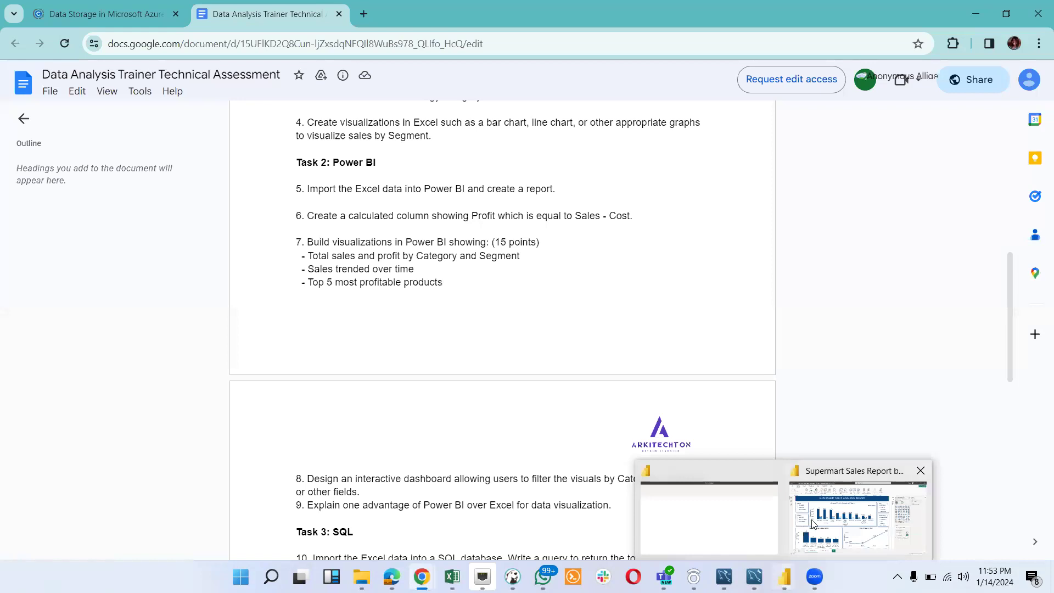
left_click(826, 523)
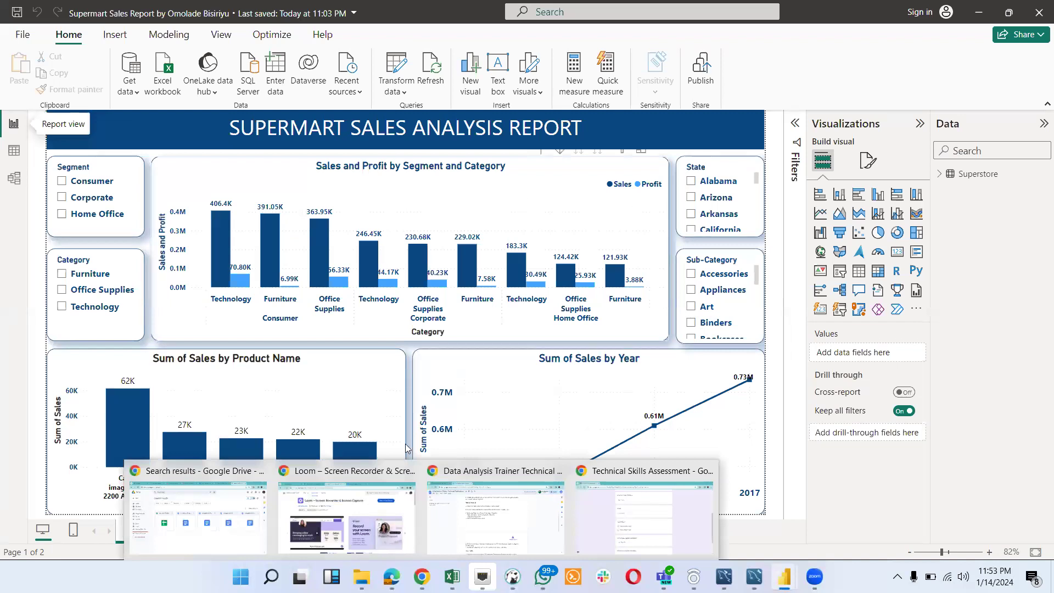
- Read the interactive dashboard requirement in the Chrome assessment document, and switch back to the Supermart Sales Report in Power BI
mouse_move(361, 577)
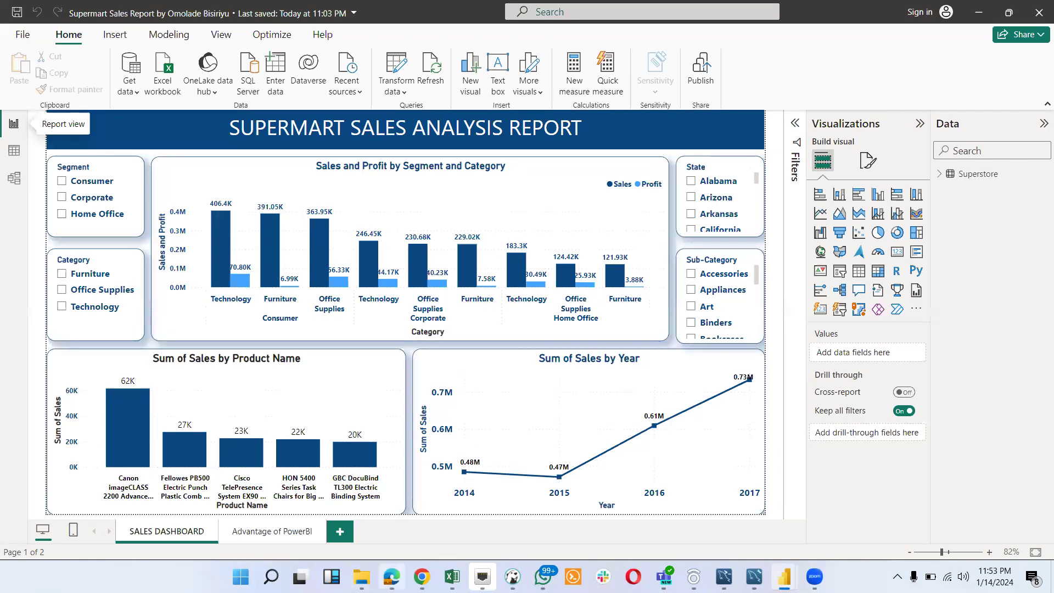
mouse_move(422, 577)
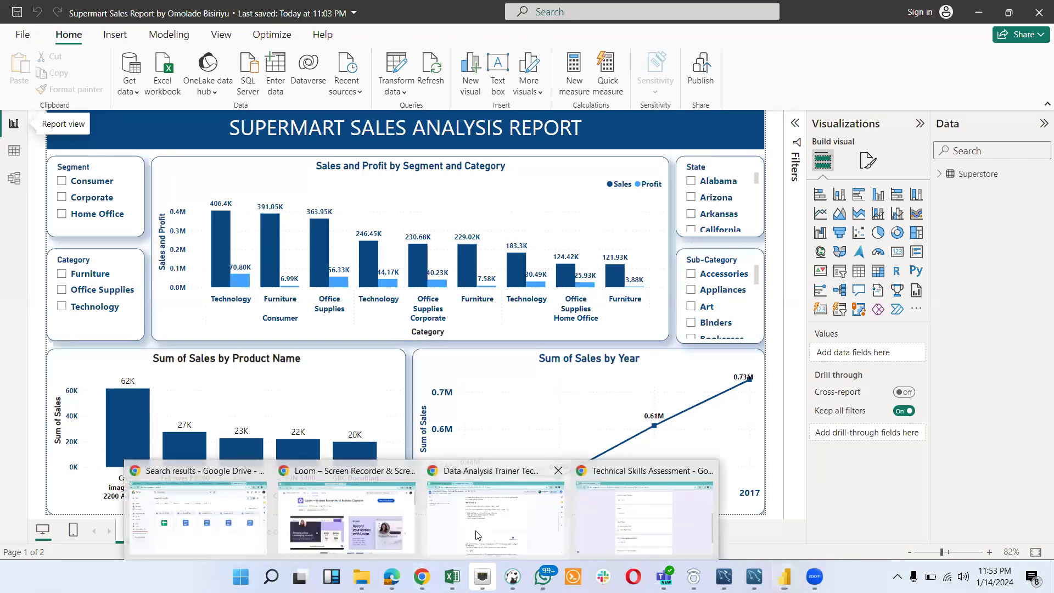
left_click(476, 535)
scroll(364, 451, "down", 1)
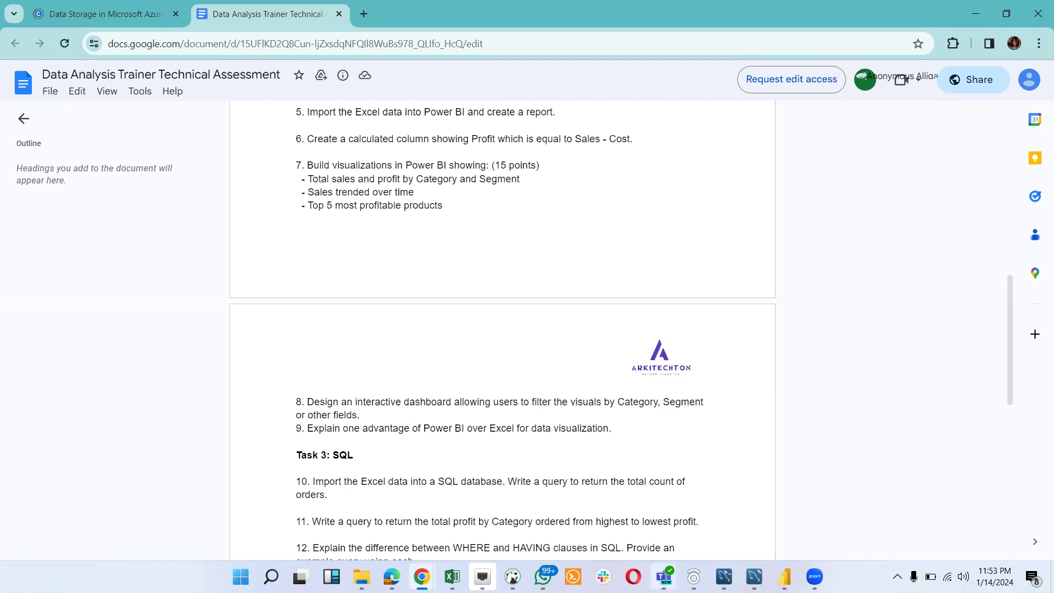
mouse_move(785, 576)
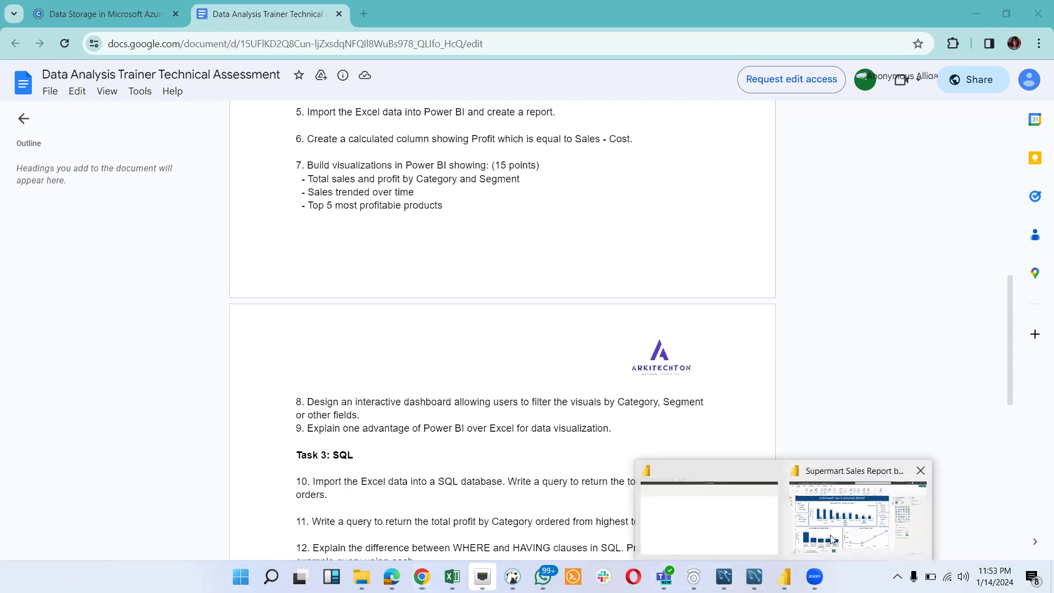
left_click(832, 540)
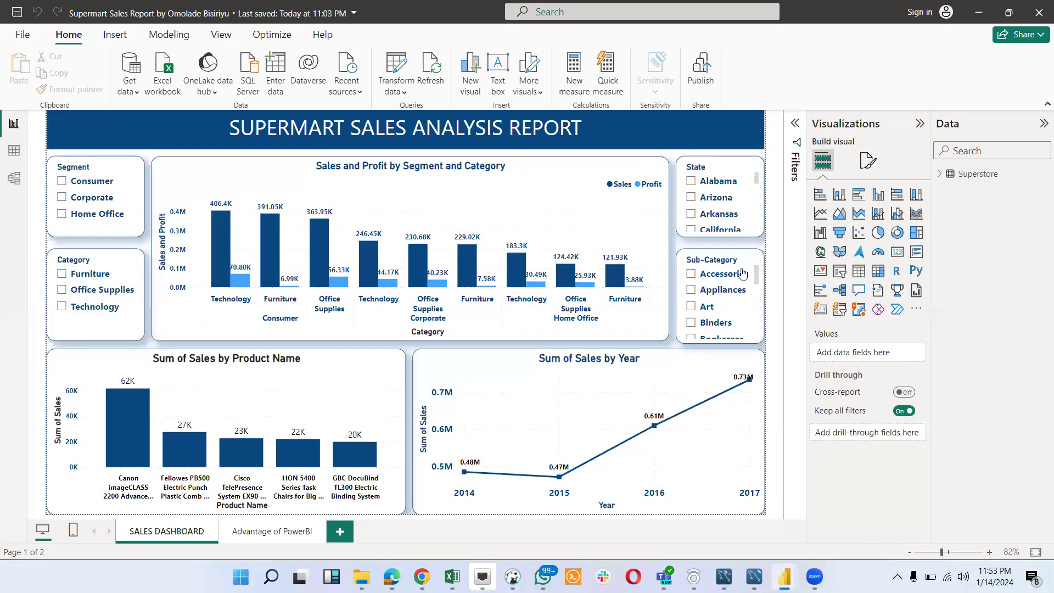
- Try the Alabama and Consumer slicer options, and filter the dashboard by the Furniture category before switching the filter to Office Supplies
left_click(690, 183)
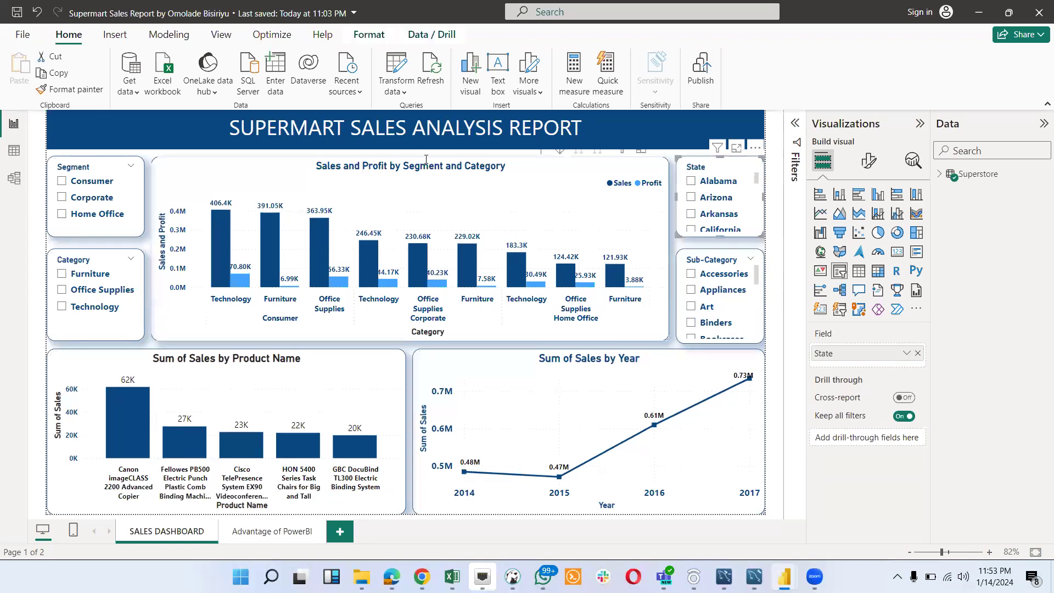
left_click(65, 182)
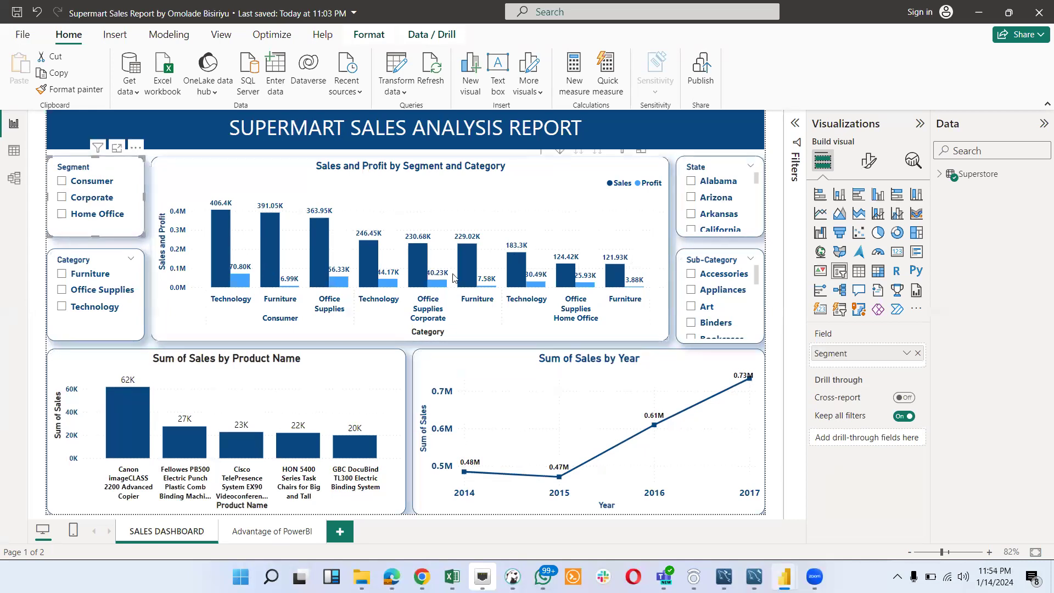
left_click(61, 274)
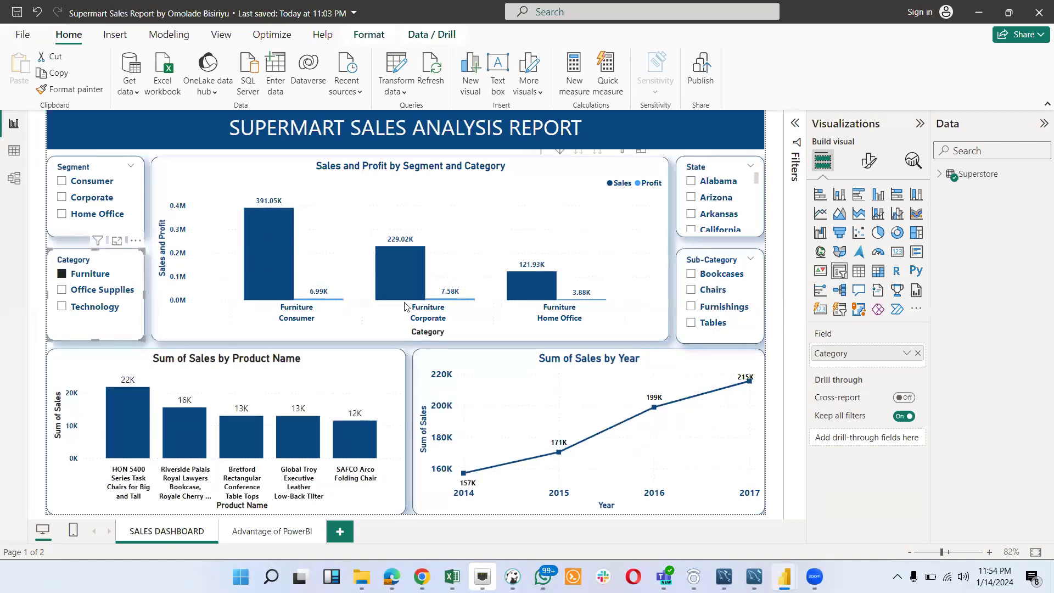
left_click(61, 290)
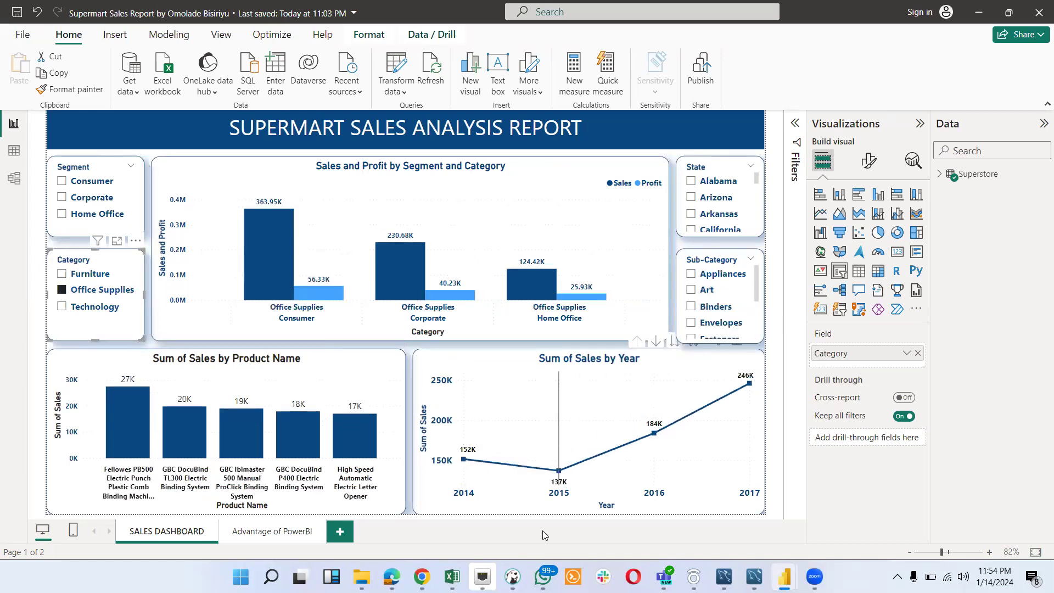
- Read the Power BI advantage question in the Chrome document, look at the Excel pivot chart for comparison, and return to Power BI
mouse_move(422, 577)
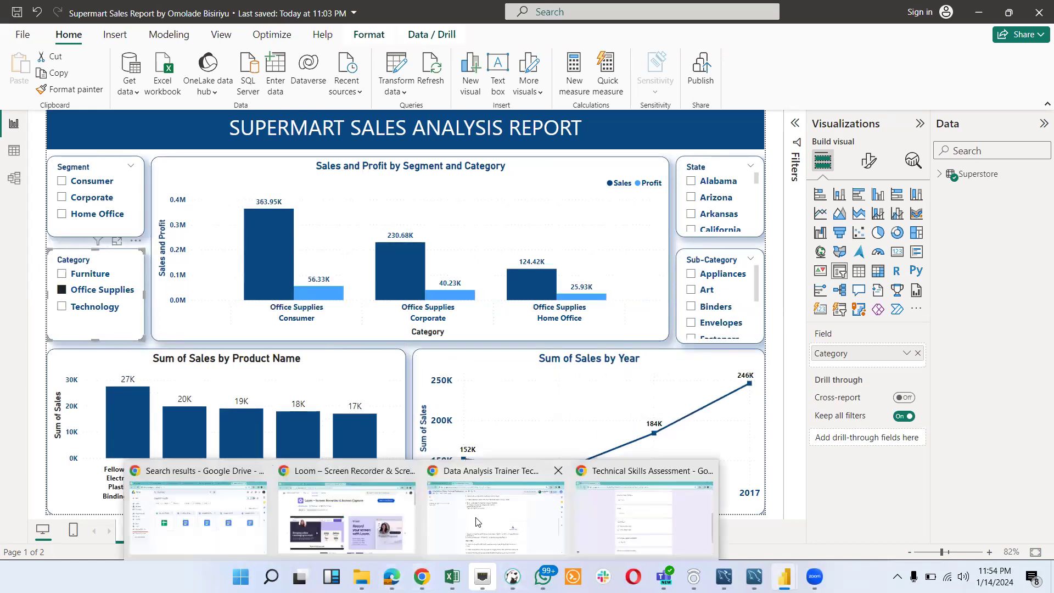
left_click(478, 521)
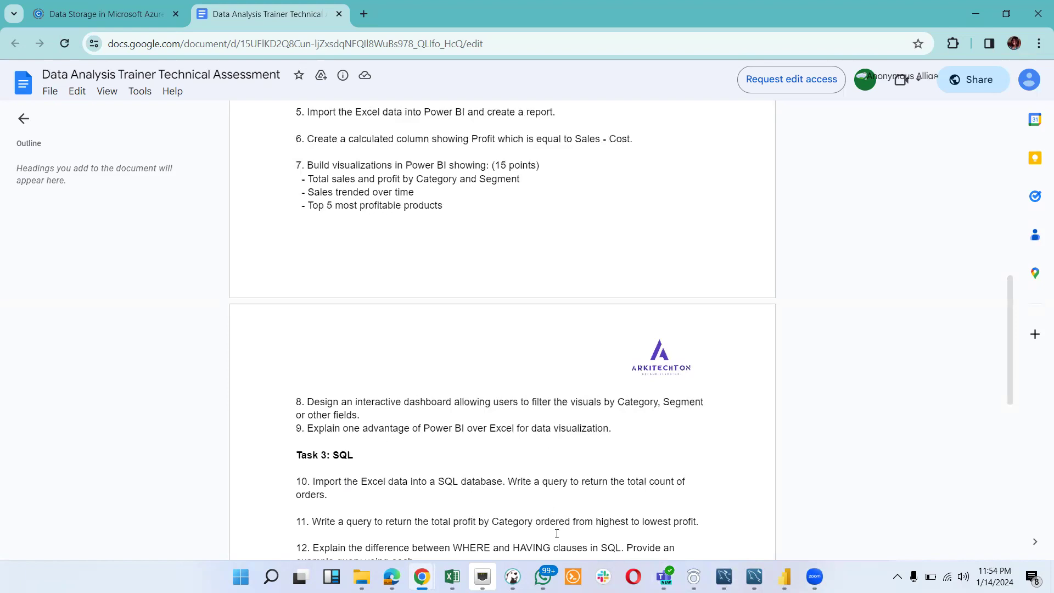
mouse_move(452, 577)
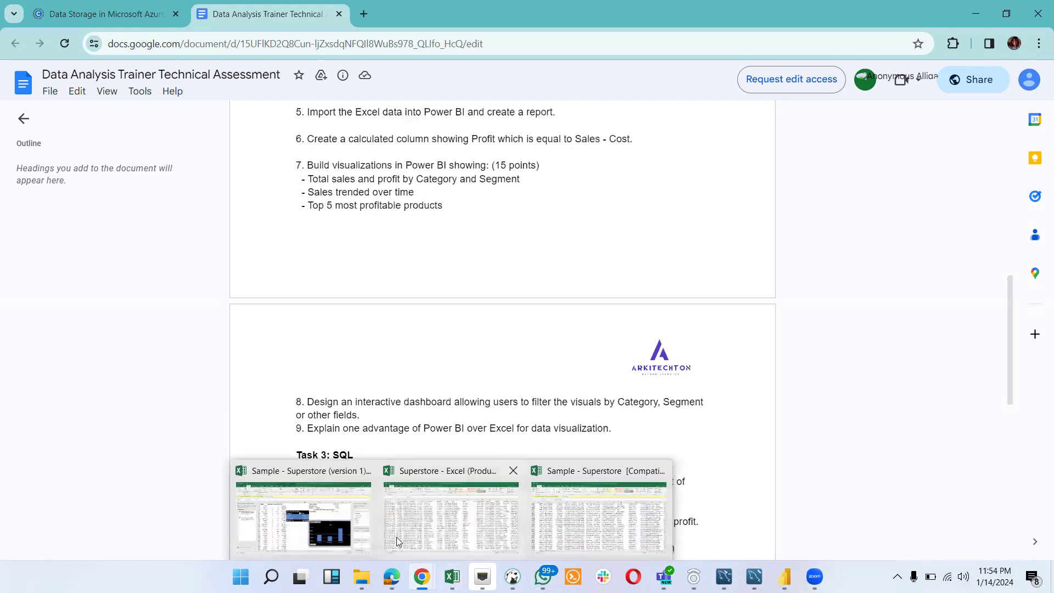
left_click(323, 508)
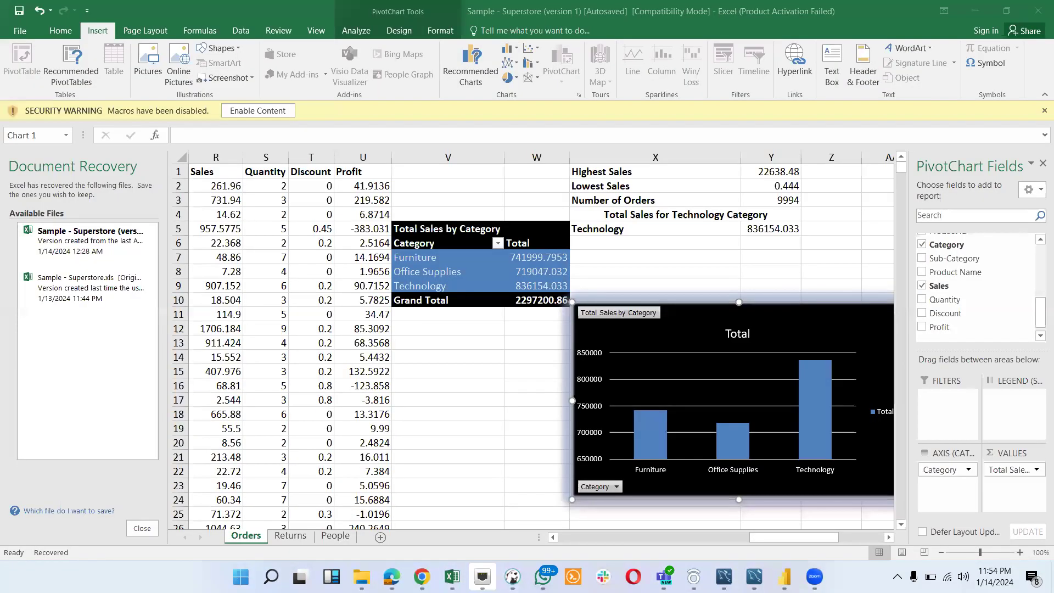
mouse_move(784, 576)
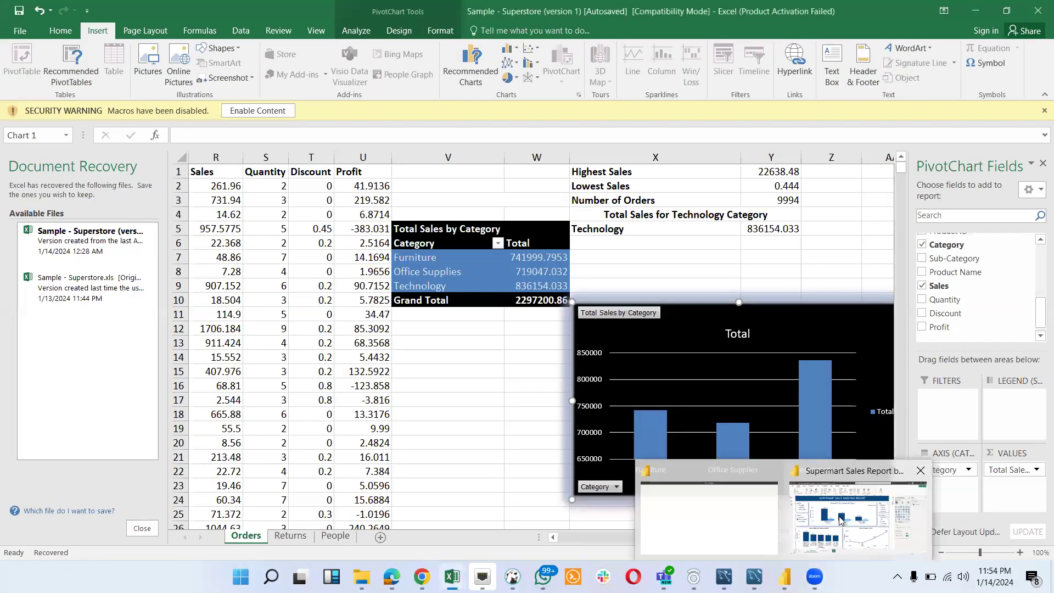
left_click(841, 520)
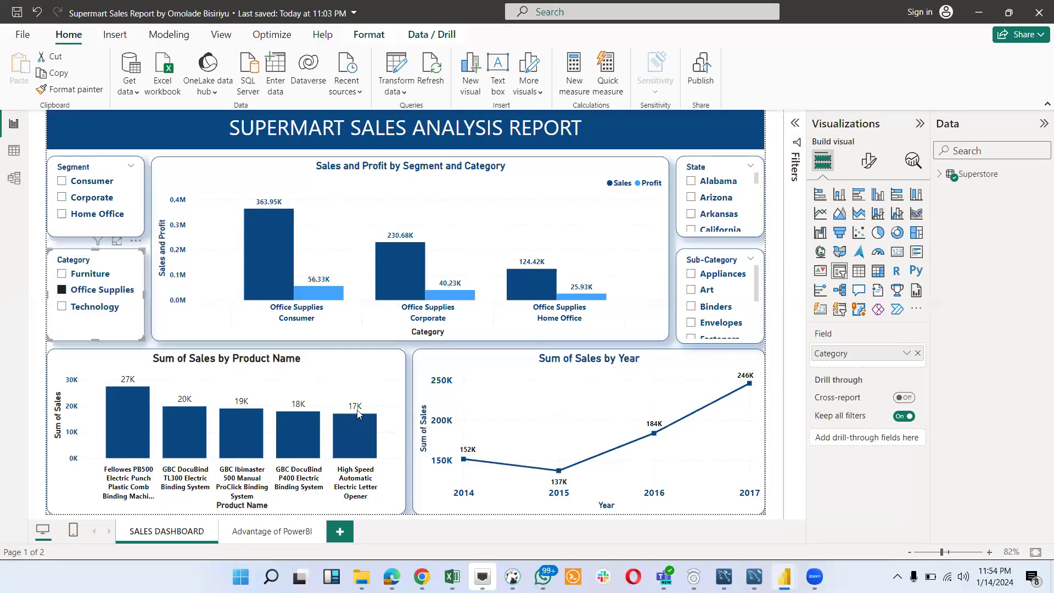
- Review the Advantage of PowerBI page, return to the SALES DASHBOARD page, and switch to the Sample - Superstore (version 1) workbook in Excel
left_click(281, 532)
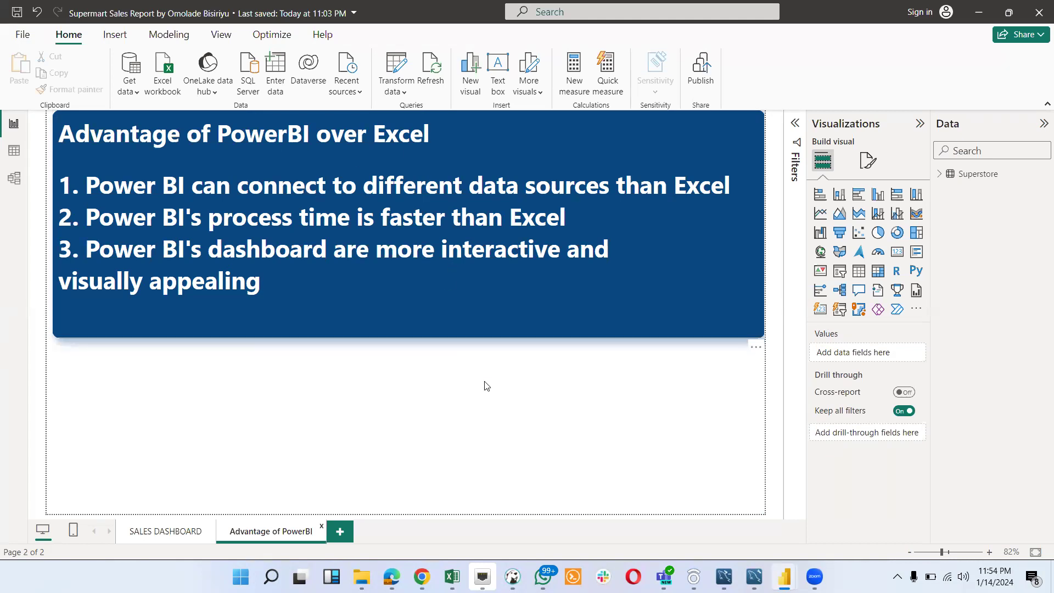
left_click(167, 531)
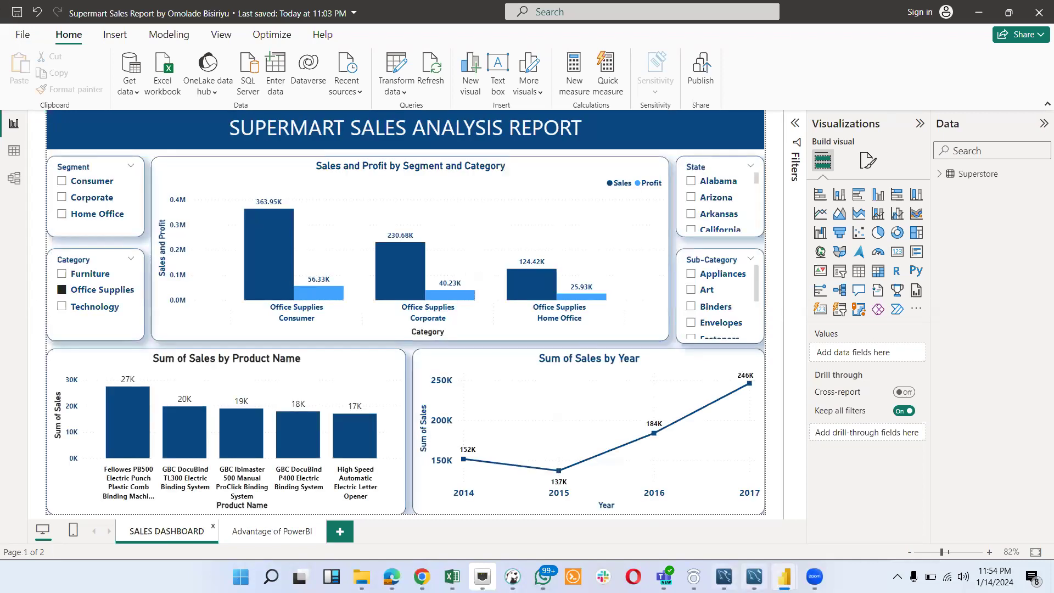
mouse_move(452, 576)
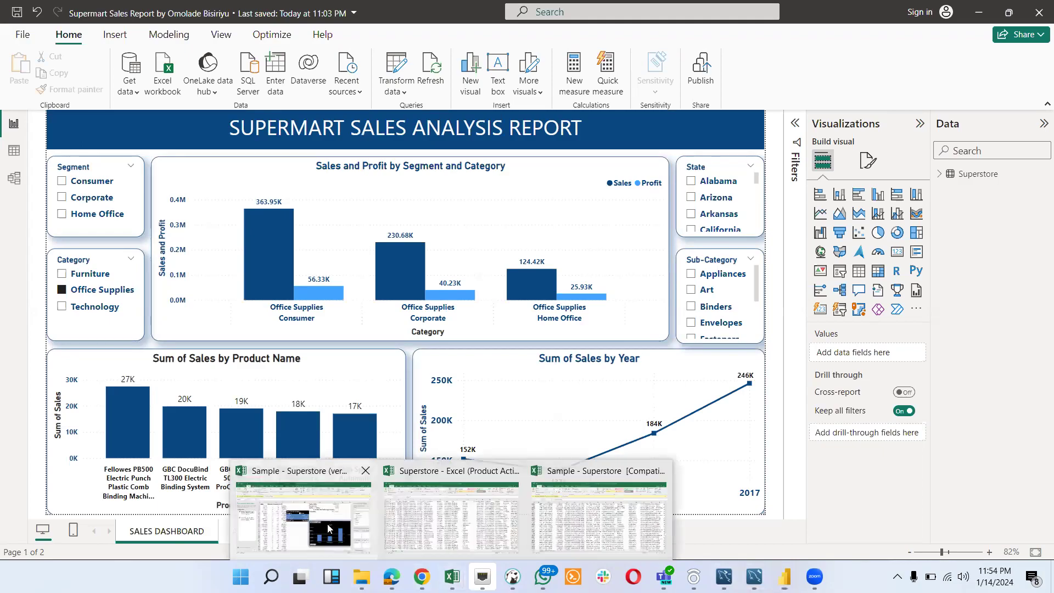
left_click(331, 528)
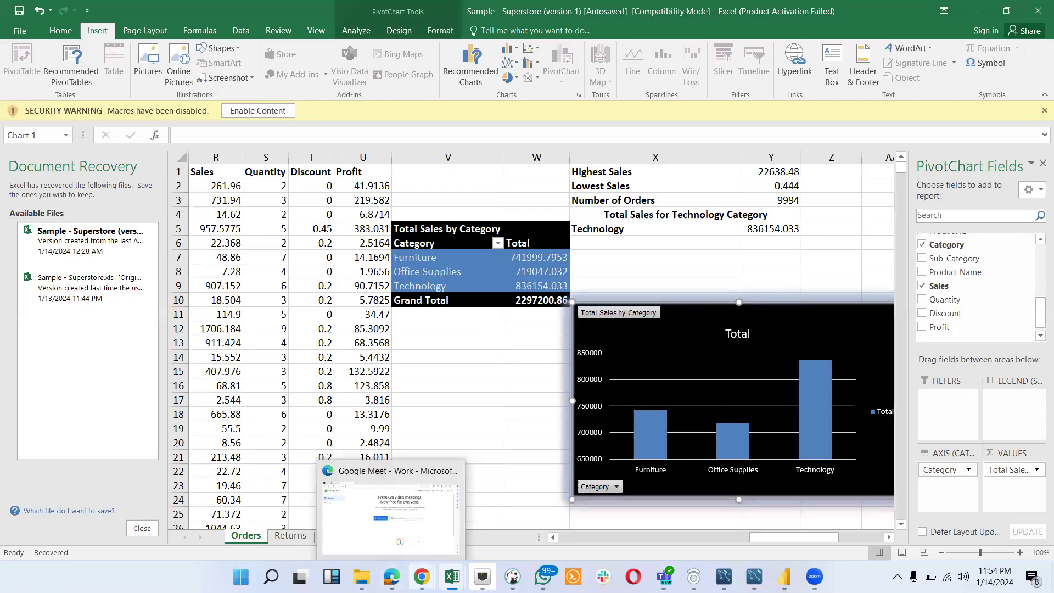
- Read the Task 3 SQL requirements in the Chrome document, and switch to MySQL Workbench to view the beginning of the query script
mouse_move(422, 577)
left_click(470, 519)
scroll(470, 385, "down", 5)
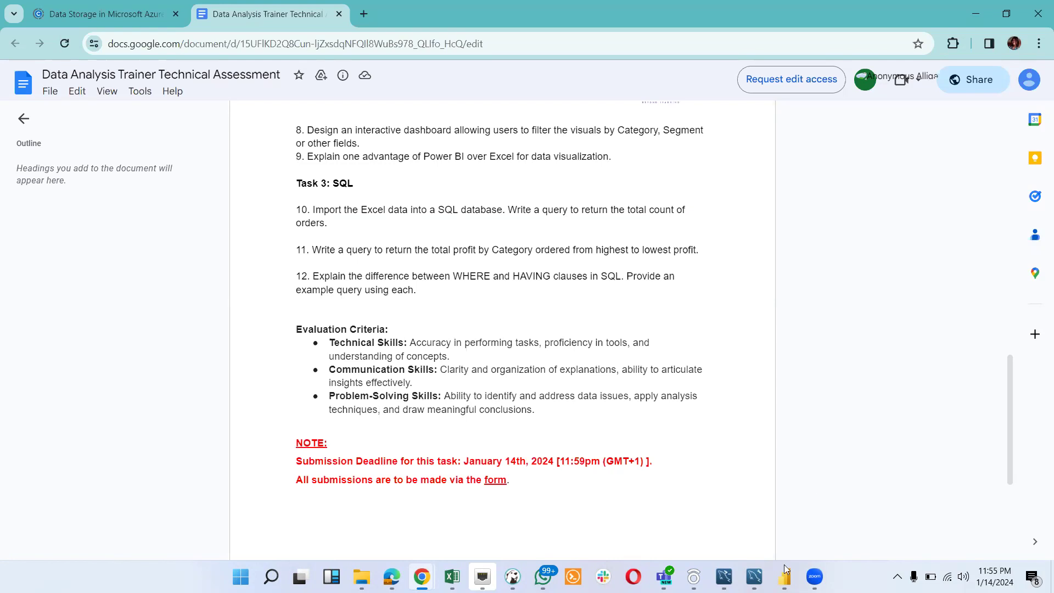
mouse_move(755, 577)
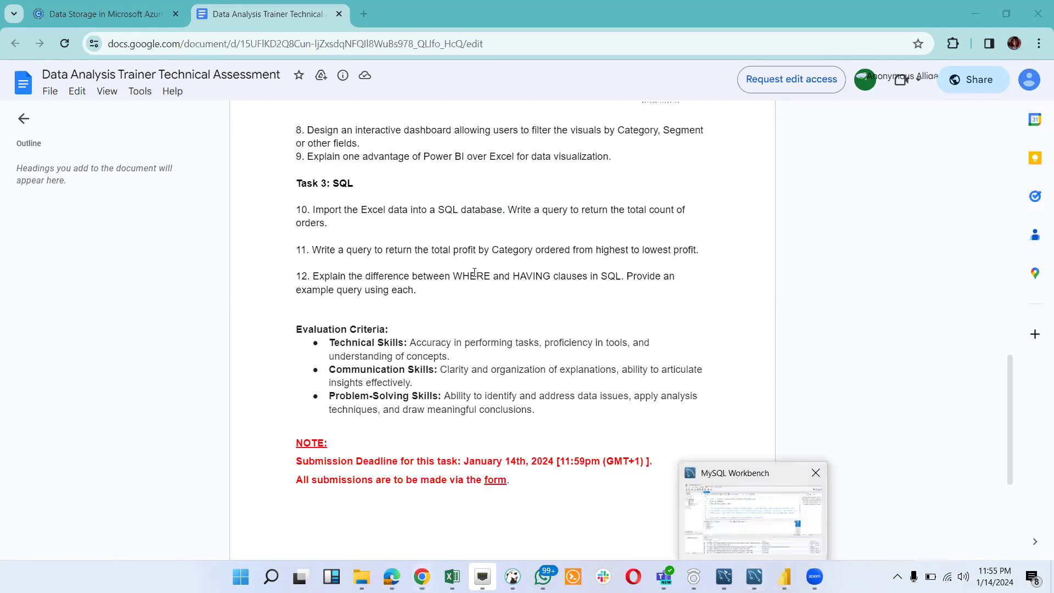
left_click(748, 504)
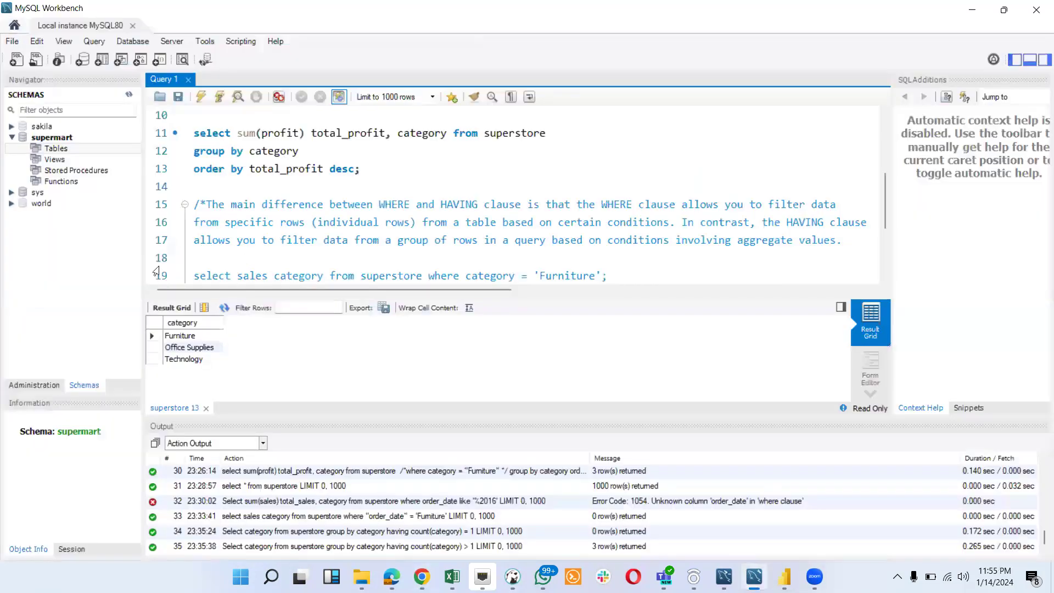
scroll(159, 269, "up", 2)
scroll(386, 199, "up", 1)
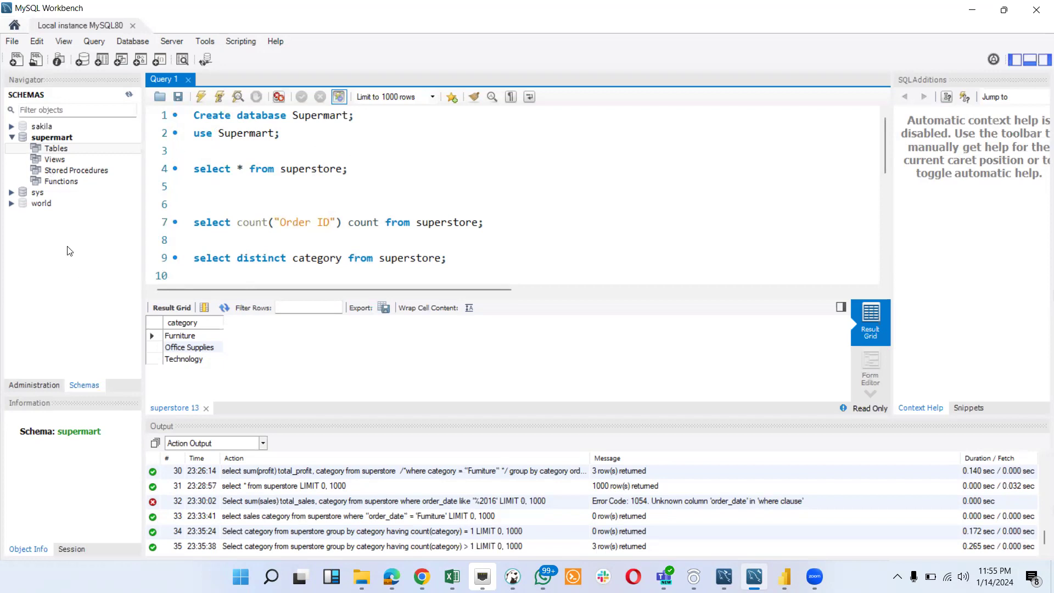
- Inspect the Table Data Import Wizard for the supermart schema's tables with its Superstore.csv file path, and close it without importing
right_click(52, 150)
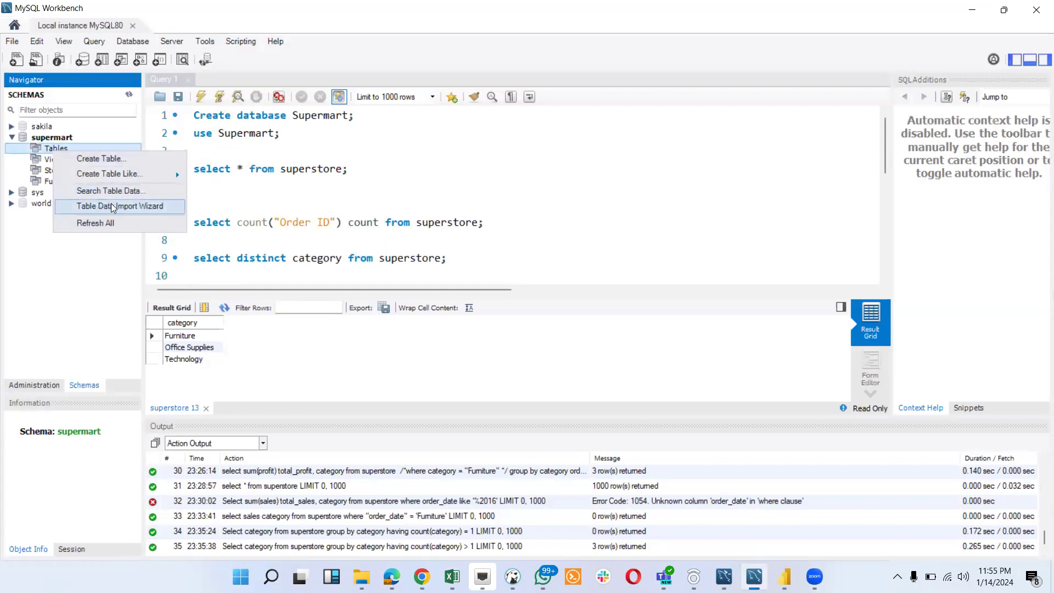
left_click(112, 206)
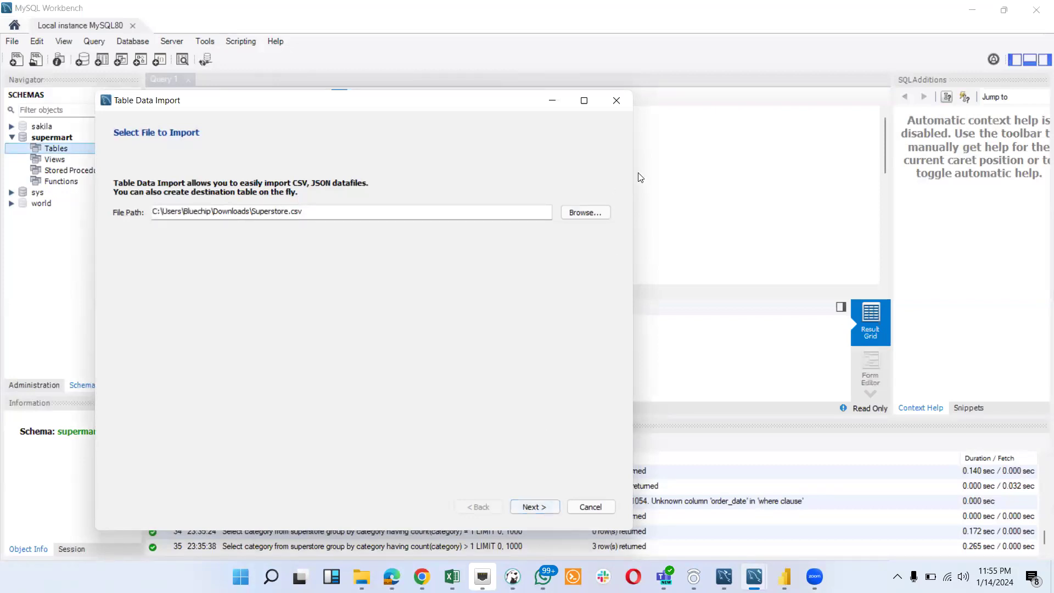
left_click(616, 102)
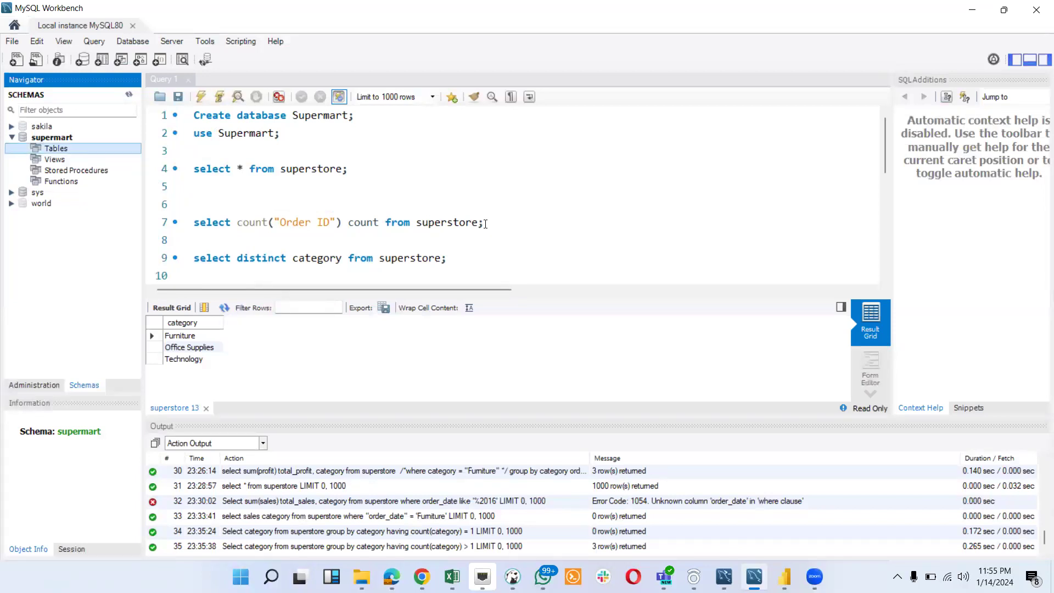
- Review the SQL script's order count, profit by category, and WHERE versus HAVING explanation with its example queries
scroll(485, 223, "down", 2)
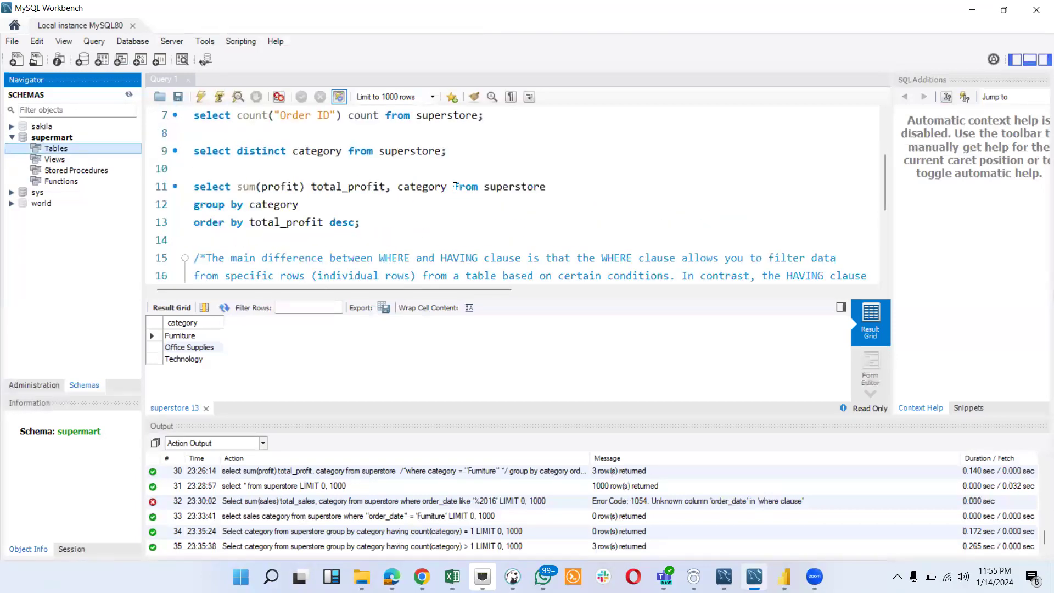
scroll(402, 232, "up", 1)
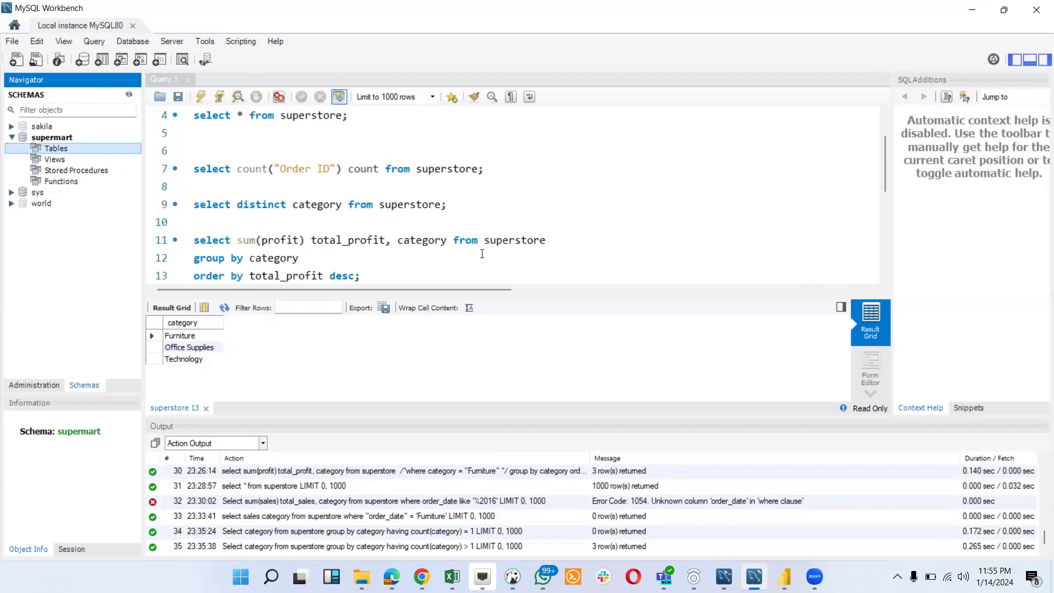
scroll(495, 254, "down", 1)
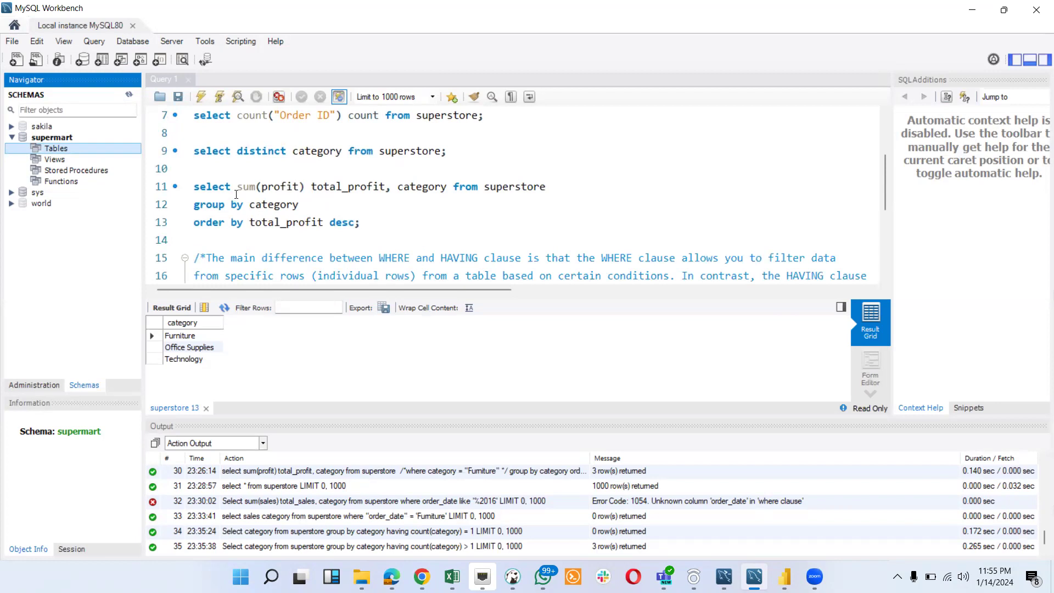
scroll(368, 231, "down", 1)
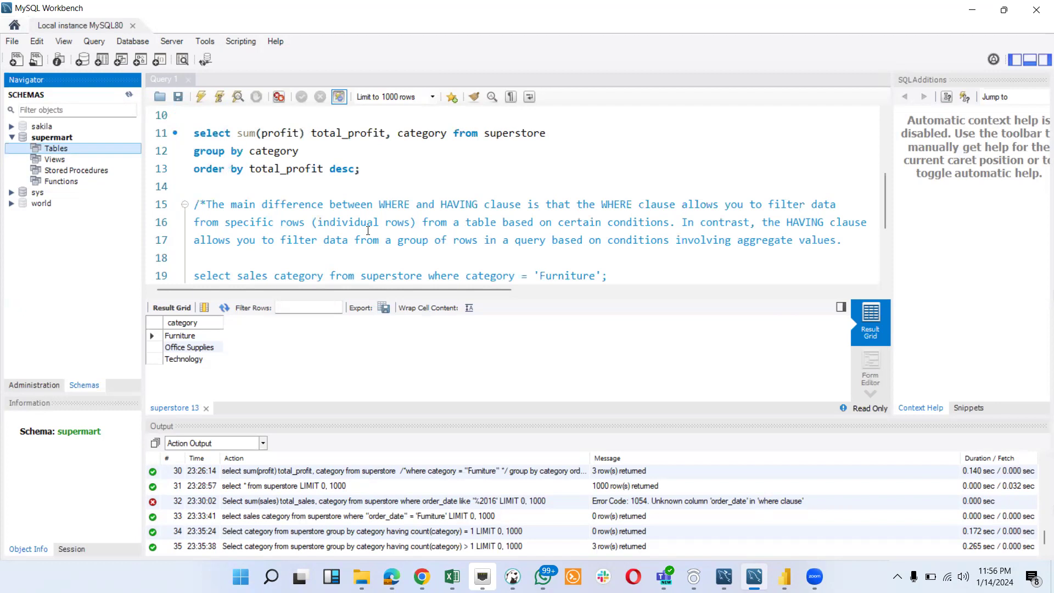
scroll(368, 231, "down", 1)
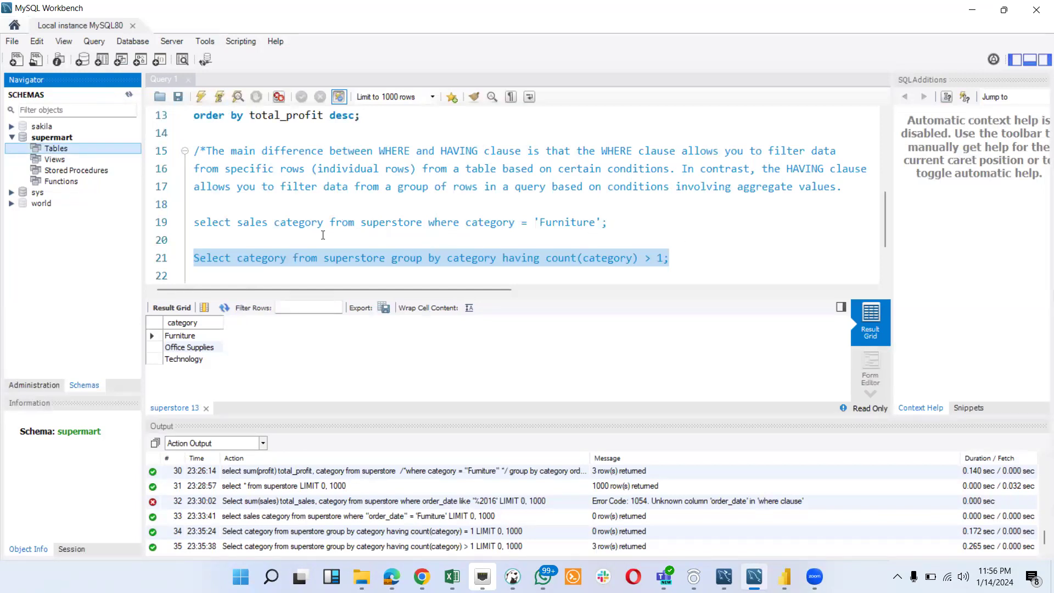
- Add a comma between sales and category in the WHERE example query, and delete the edw.dim_dealers1 query from the end of the script
left_click(268, 222)
type(",")
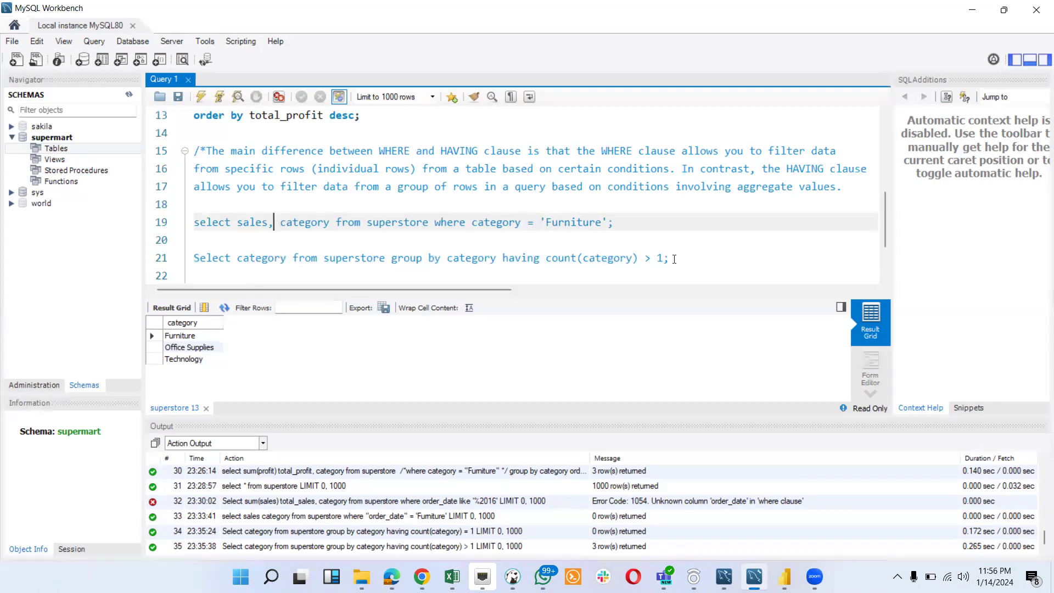
scroll(674, 259, "down", 2)
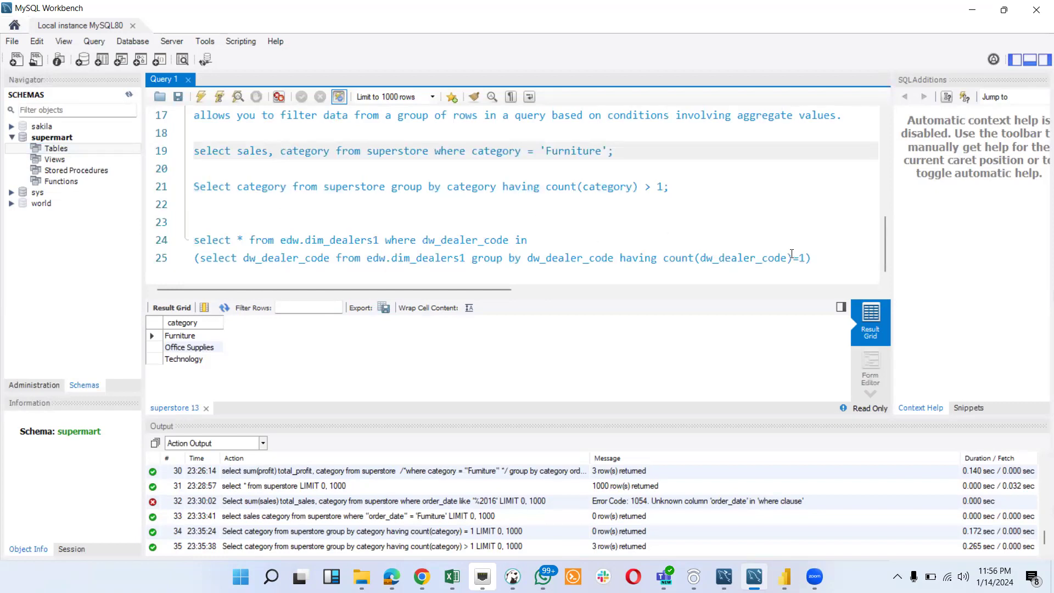
left_click_drag(813, 261, 193, 237)
key("BackSpace")
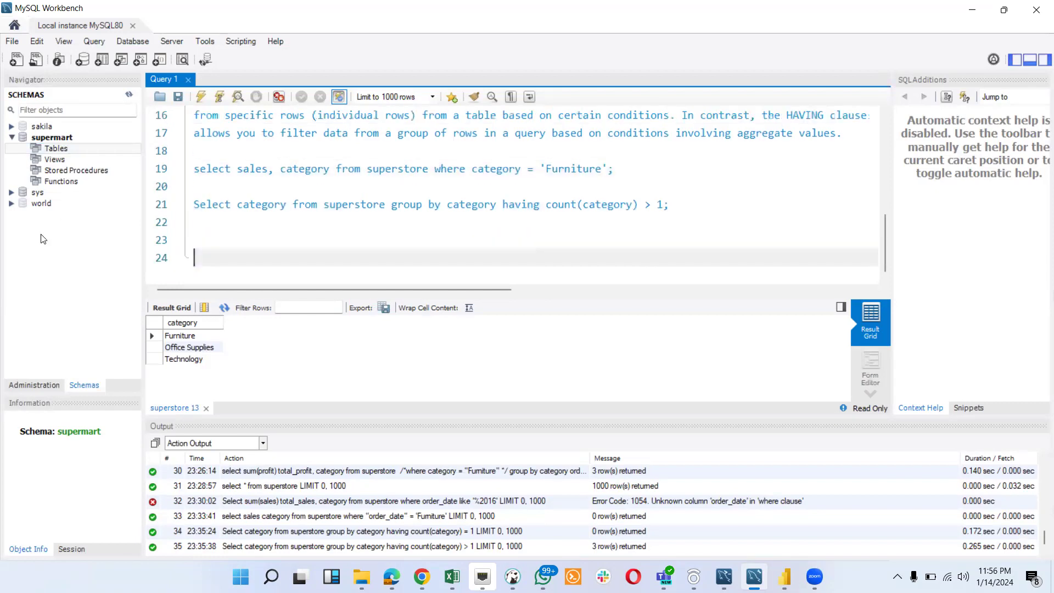
scroll(283, 206, "up", 5)
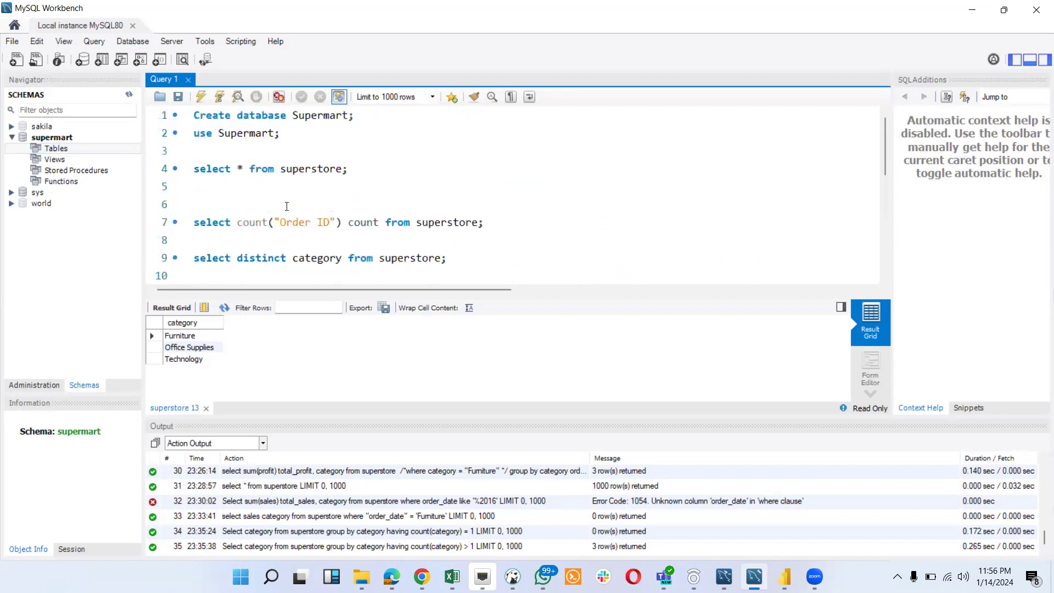
- Switch to the Data Analysis Trainer Technical Assessment document in Chrome and review its SQL, Power BI and Excel tasks back up to the instructions
mouse_move(422, 577)
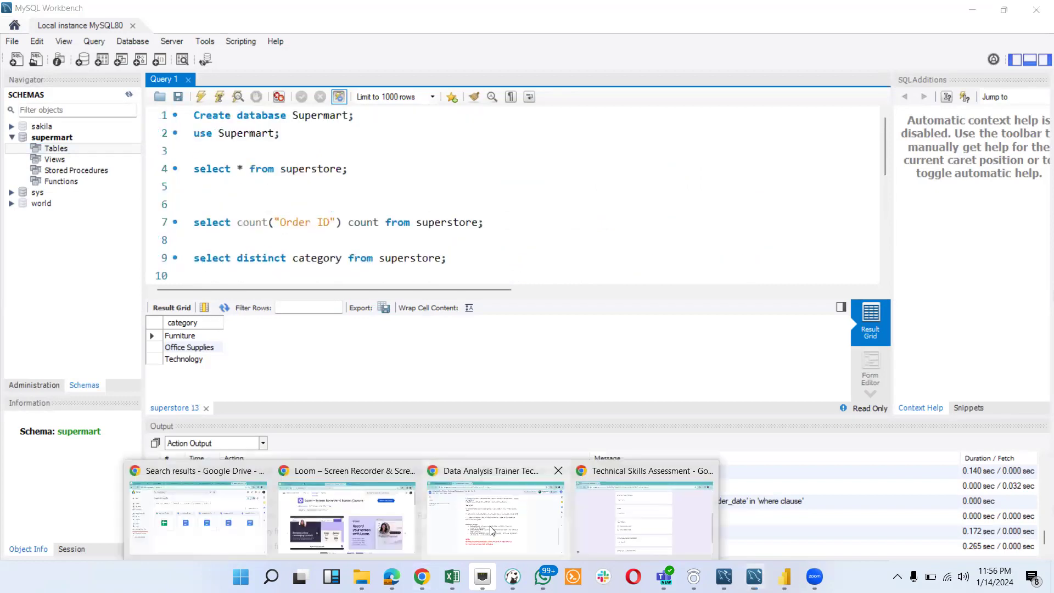
left_click(516, 517)
scroll(540, 403, "up", 3)
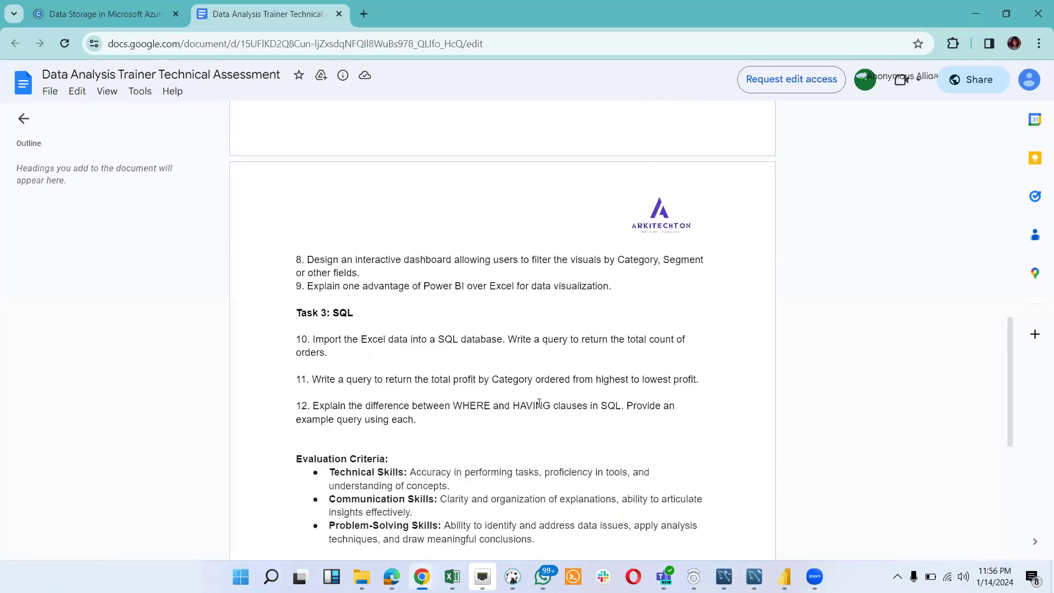
scroll(539, 404, "up", 7)
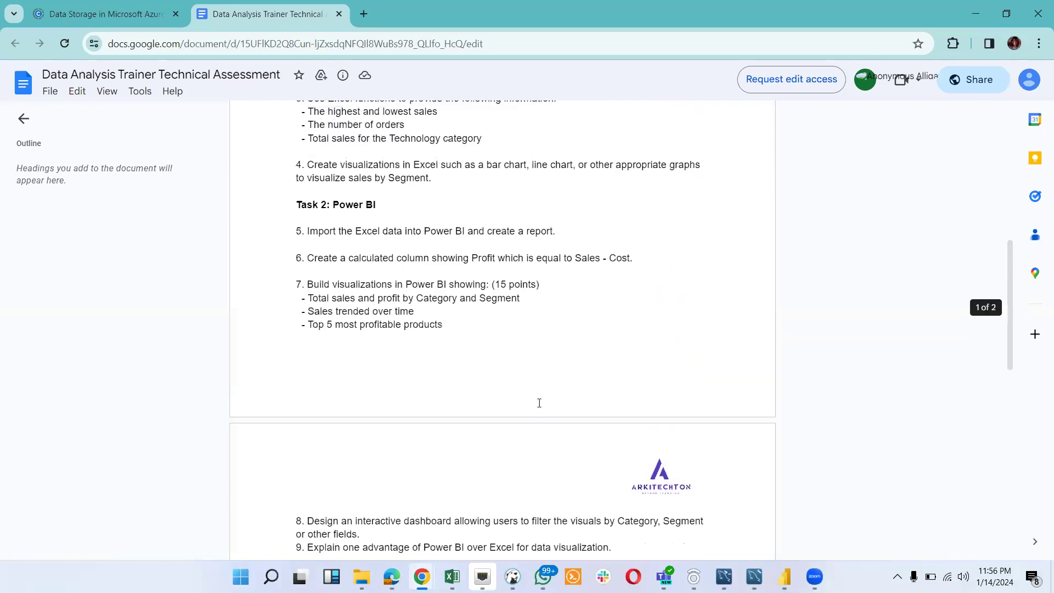
scroll(539, 404, "up", 2)
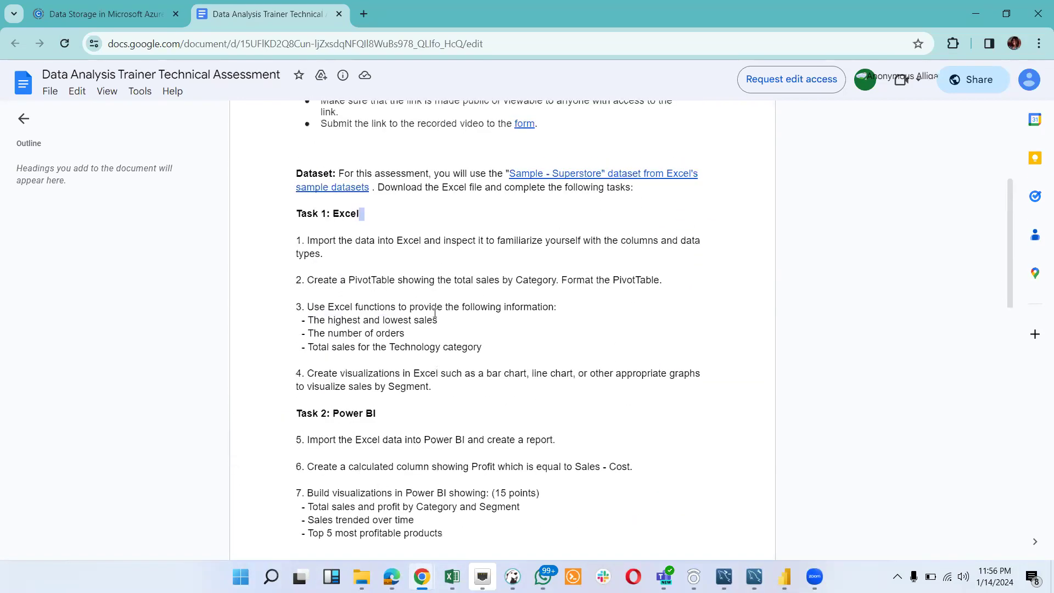
scroll(435, 313, "down", 2)
scroll(730, 469, "up", 4)
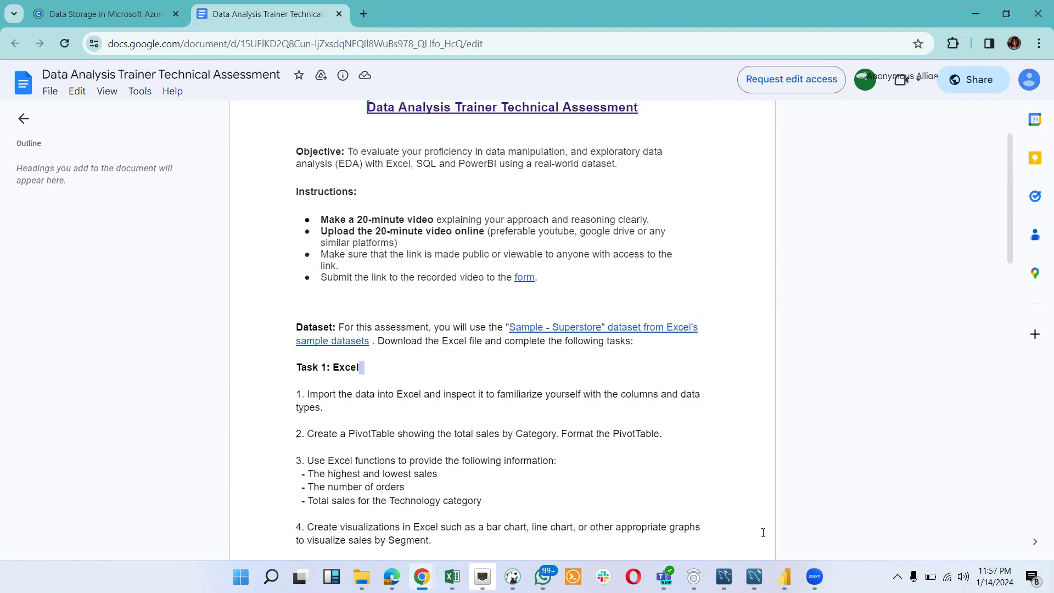